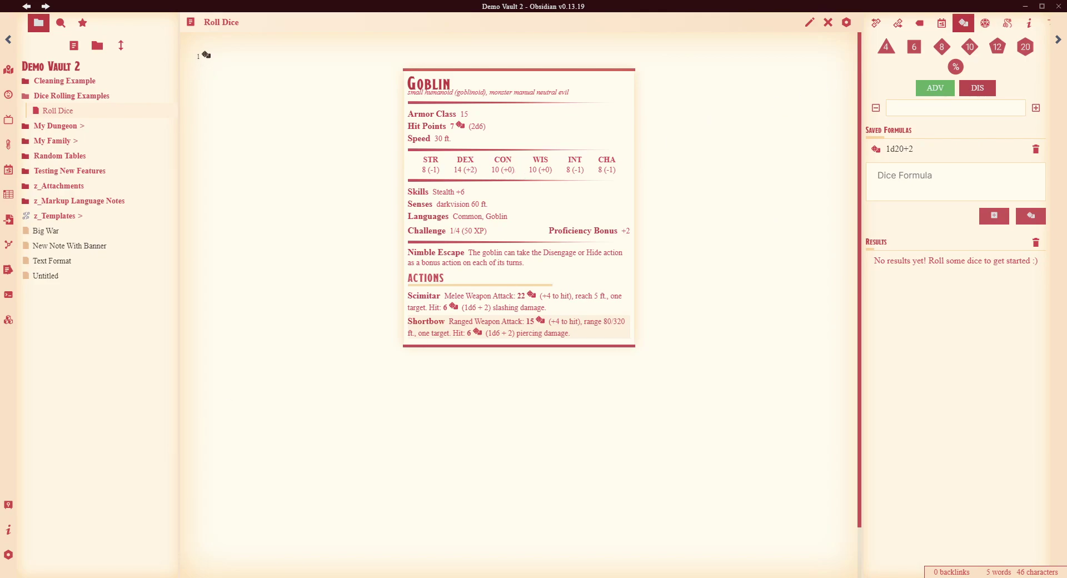
- Search the community plugins for "Dice" and open the Dice Roller plugin's details page
{"action": "left_click", "coordinate": [13, 557]}
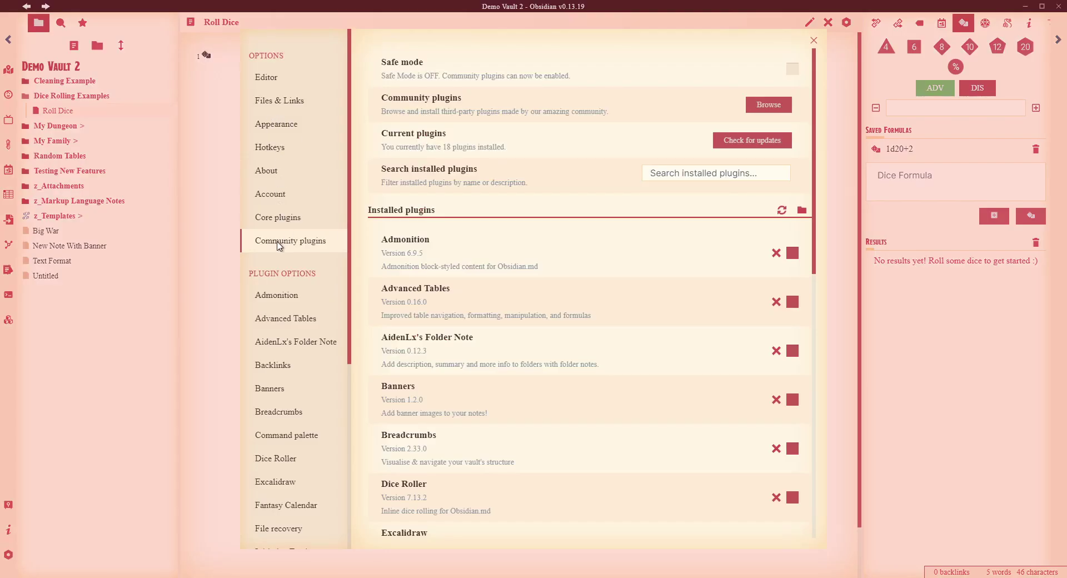
{"action": "left_click", "coordinate": [768, 105]}
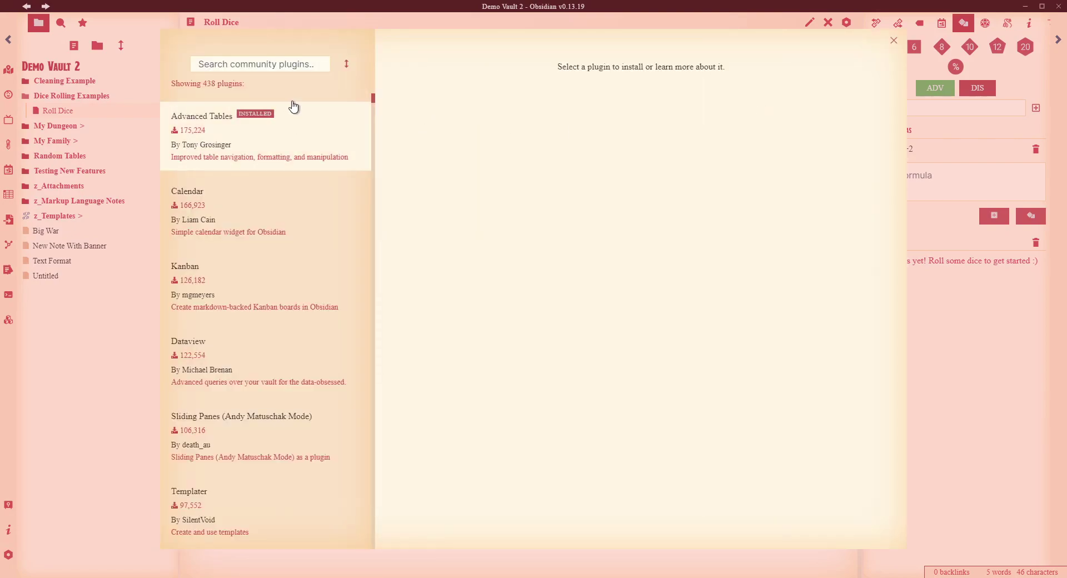
{"action": "left_click", "coordinate": [277, 63]}
{"action": "type", "text": "Dice"}
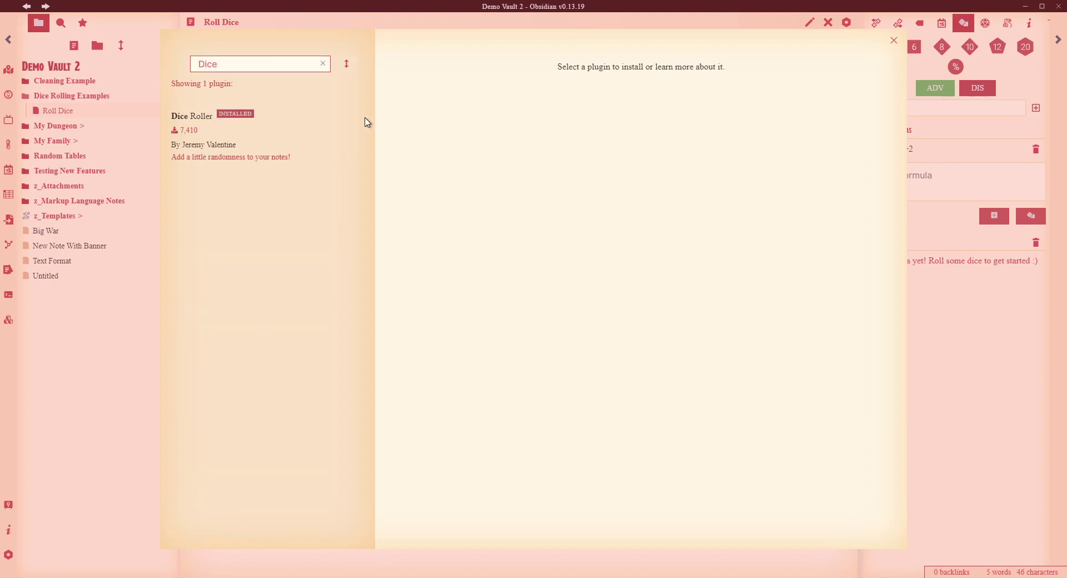
{"action": "left_click", "coordinate": [281, 147]}
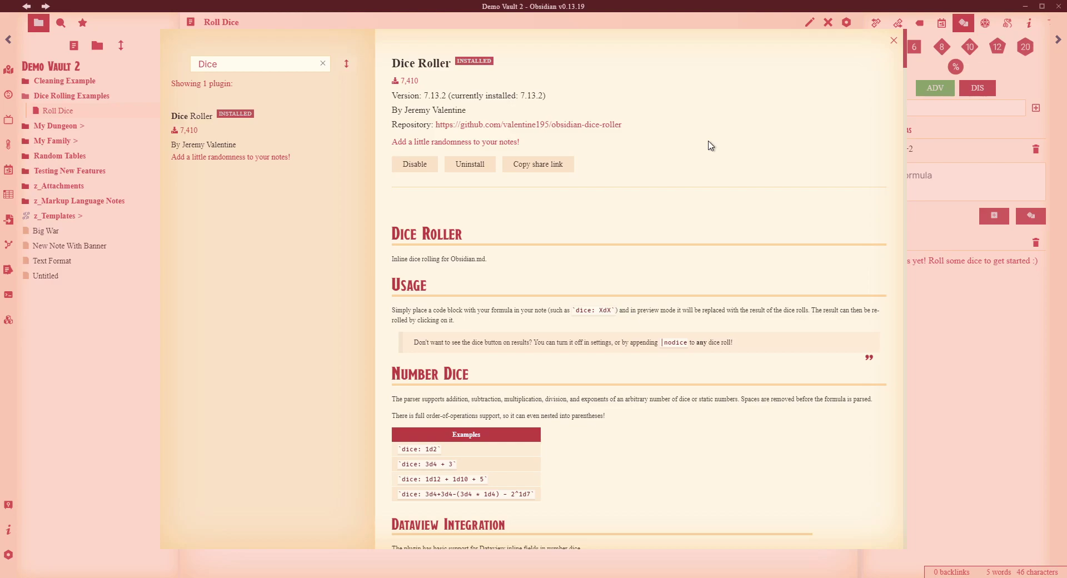
- Read the Dice Roller documentation on number dice, modifiers, conditions, block types and line dice, and close the plugin browser
{"action": "scroll", "coordinate": [634, 196], "scroll_direction": "down", "scroll_amount": 3}
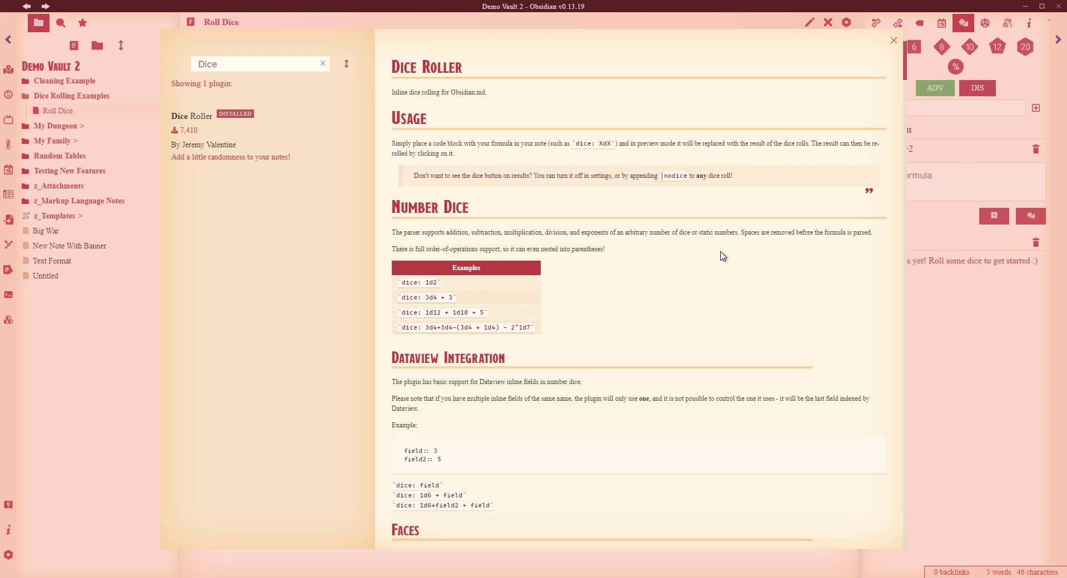
{"action": "scroll", "coordinate": [689, 205], "scroll_direction": "down", "scroll_amount": 4}
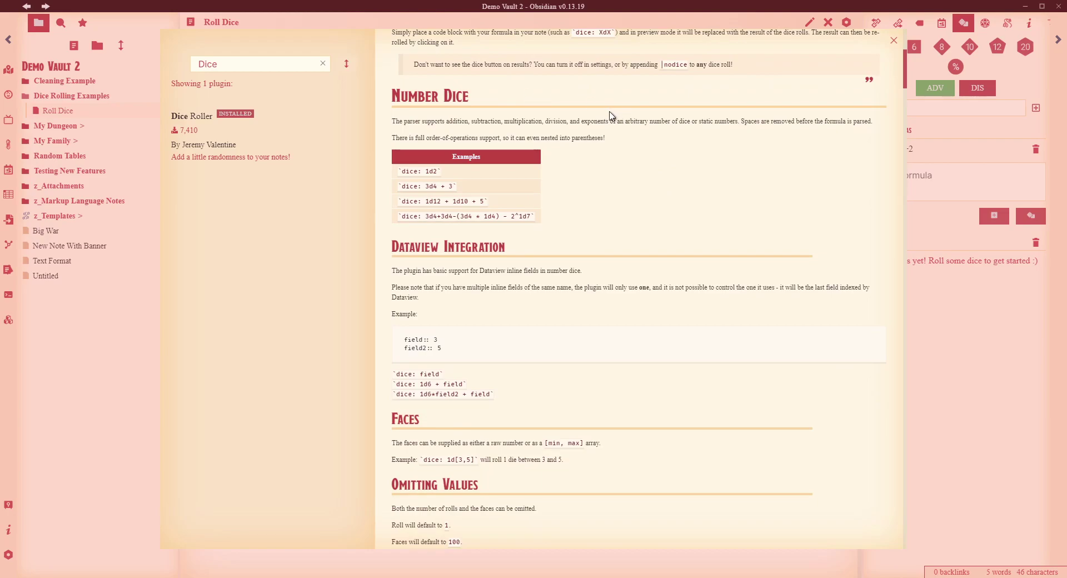
{"action": "scroll", "coordinate": [654, 171], "scroll_direction": "down", "scroll_amount": 6}
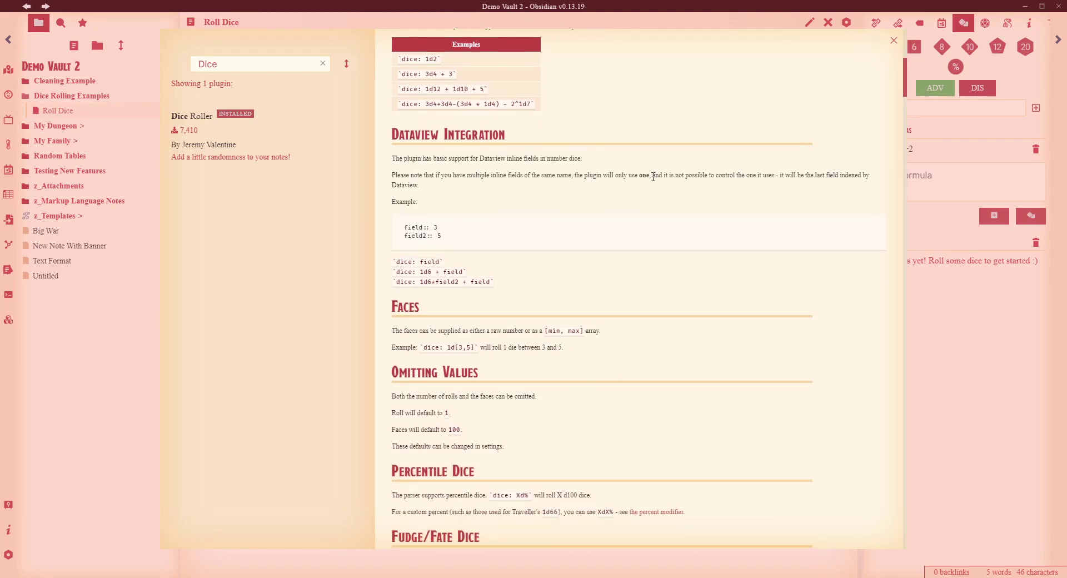
{"action": "scroll", "coordinate": [654, 175], "scroll_direction": "down", "scroll_amount": 9}
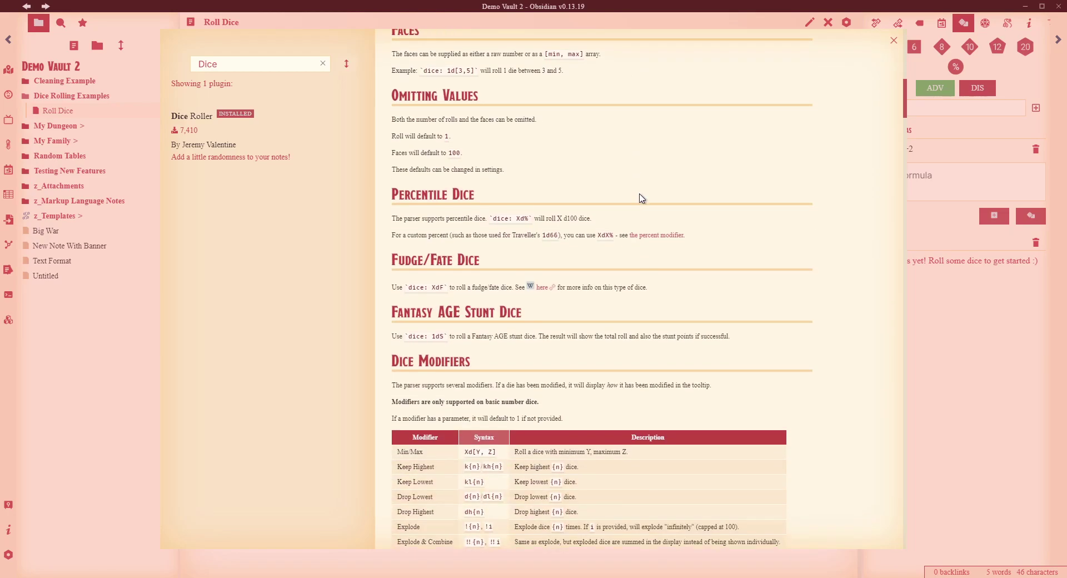
{"action": "scroll", "coordinate": [656, 205], "scroll_direction": "down", "scroll_amount": 3}
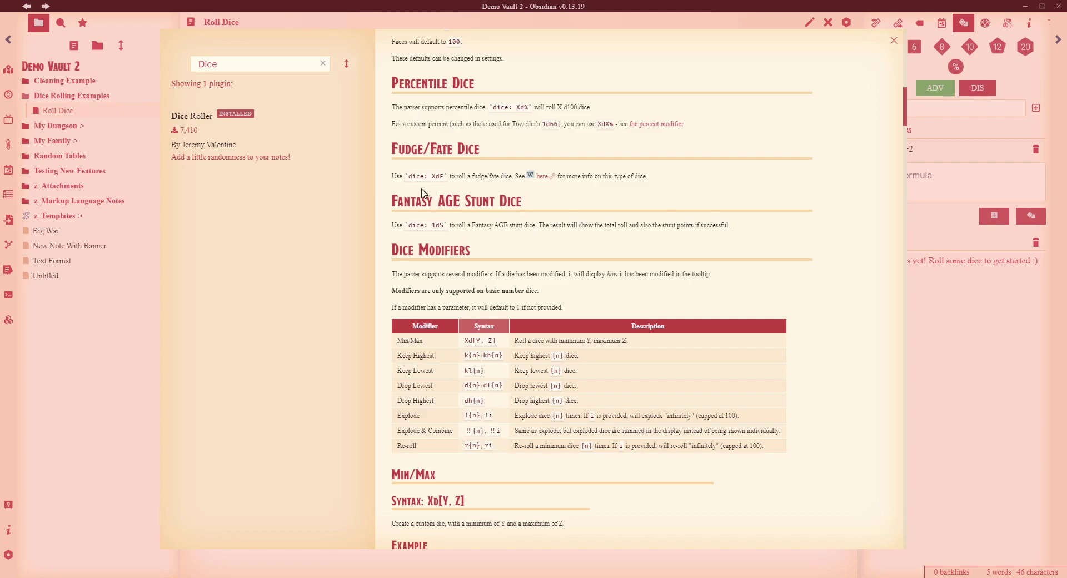
{"action": "scroll", "coordinate": [703, 169], "scroll_direction": "down", "scroll_amount": 6}
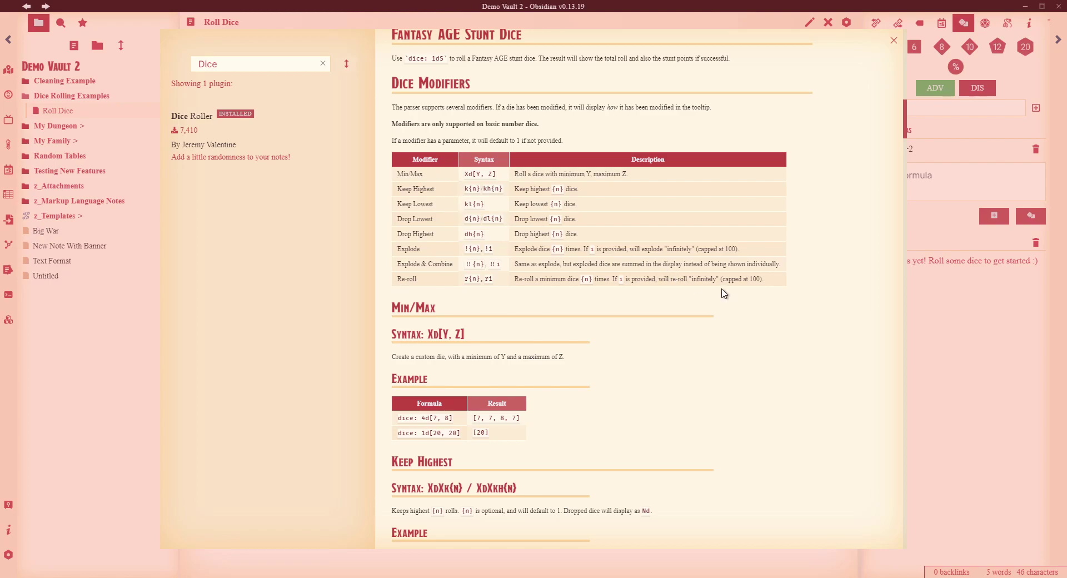
{"action": "scroll", "coordinate": [756, 325], "scroll_direction": "down", "scroll_amount": 6}
{"action": "scroll", "coordinate": [775, 342], "scroll_direction": "down", "scroll_amount": 8}
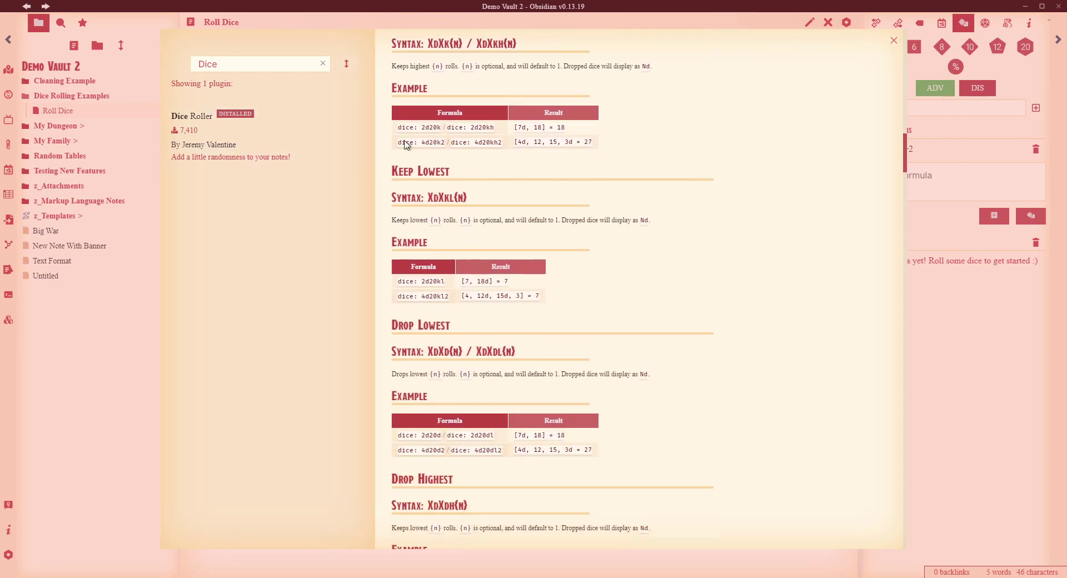
{"action": "scroll", "coordinate": [609, 264], "scroll_direction": "down", "scroll_amount": 7}
{"action": "scroll", "coordinate": [618, 249], "scroll_direction": "down", "scroll_amount": 7}
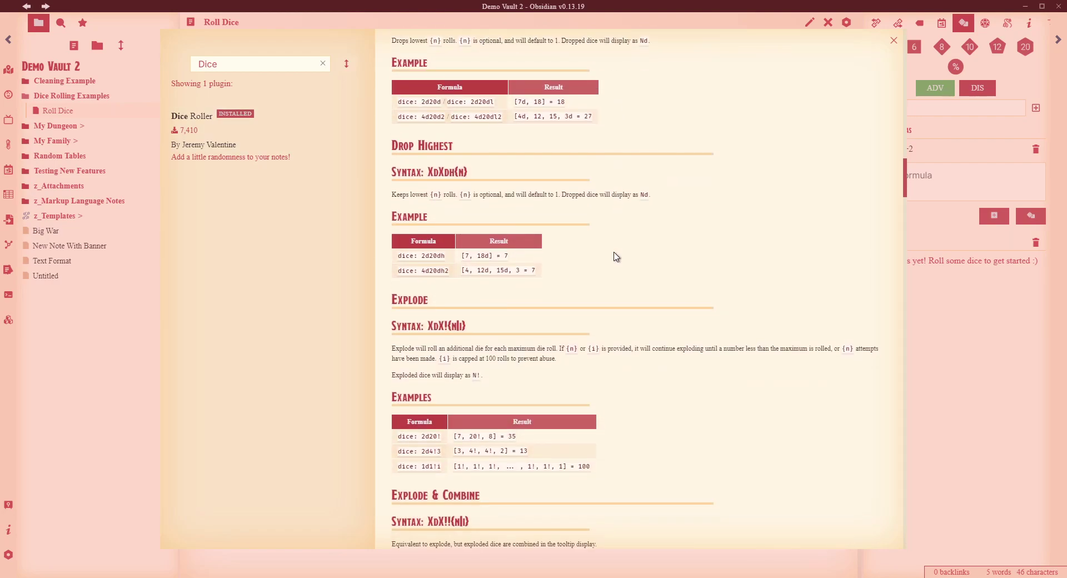
{"action": "scroll", "coordinate": [618, 251], "scroll_direction": "down", "scroll_amount": 8}
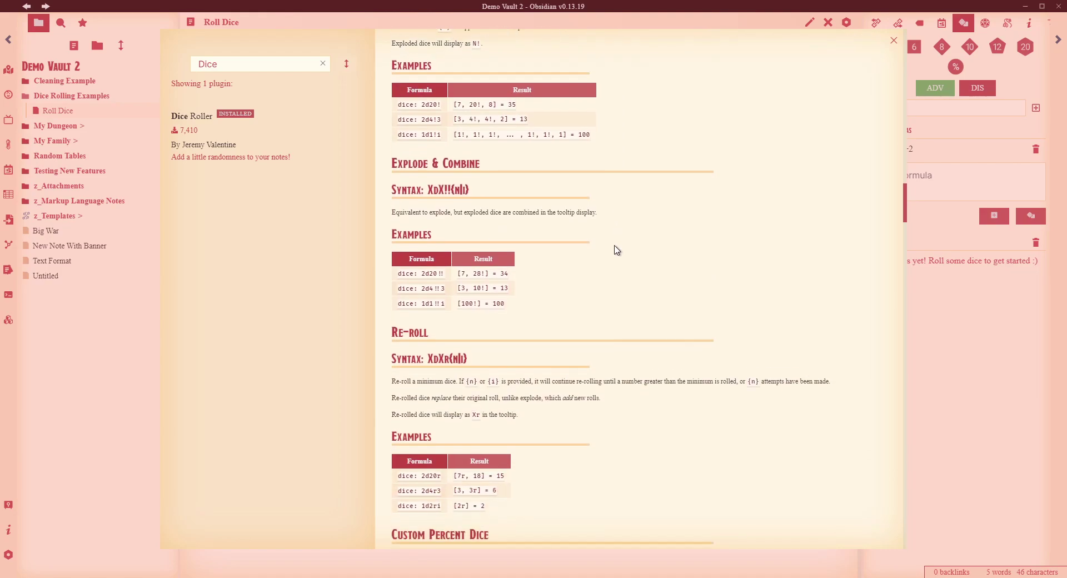
{"action": "scroll", "coordinate": [621, 245], "scroll_direction": "down", "scroll_amount": 1}
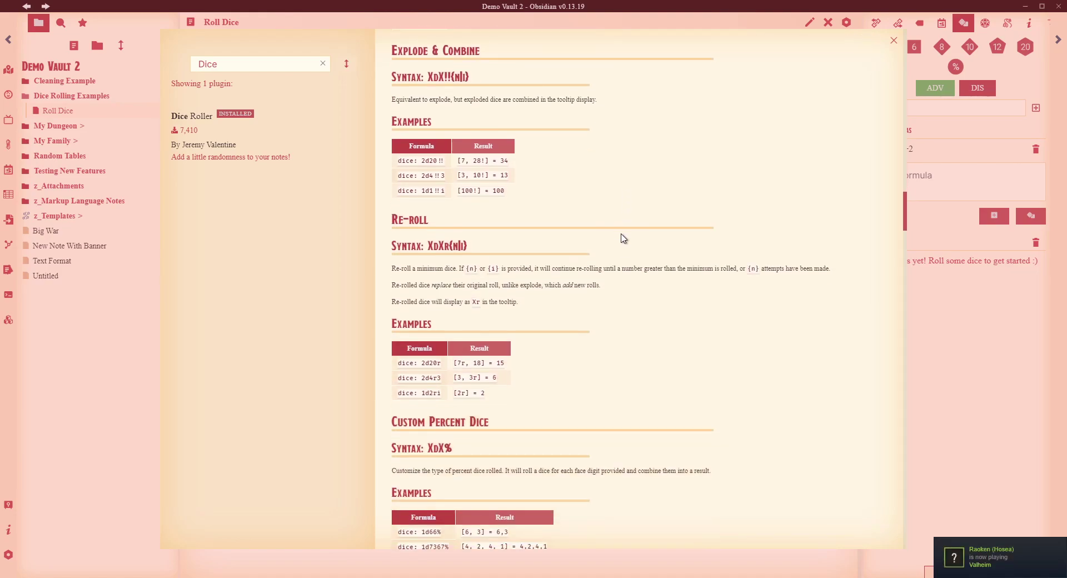
{"action": "scroll", "coordinate": [619, 246], "scroll_direction": "down", "scroll_amount": 3}
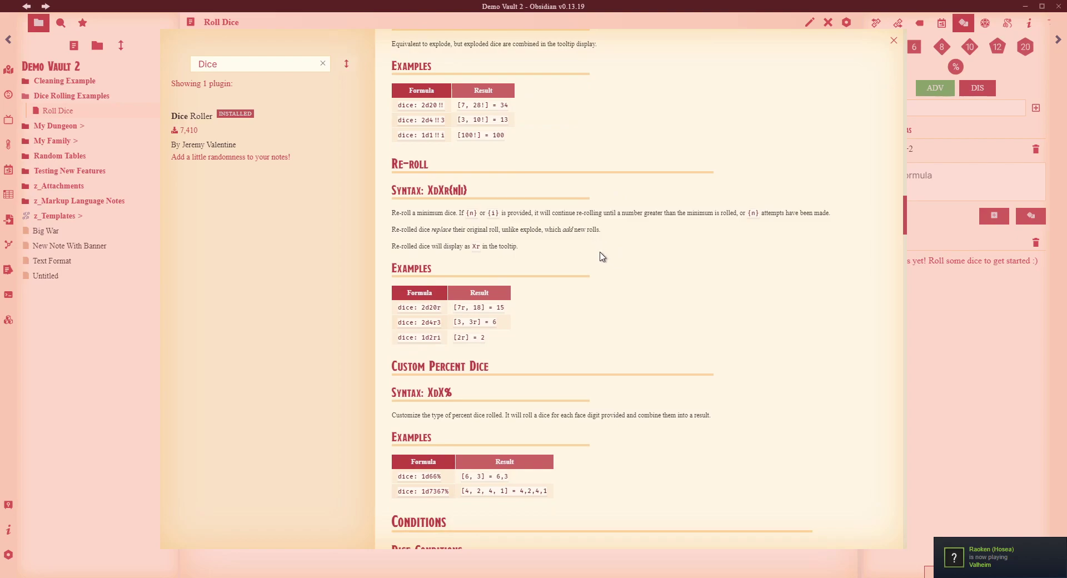
{"action": "scroll", "coordinate": [598, 250], "scroll_direction": "down", "scroll_amount": 2}
{"action": "scroll", "coordinate": [592, 220], "scroll_direction": "down", "scroll_amount": 2}
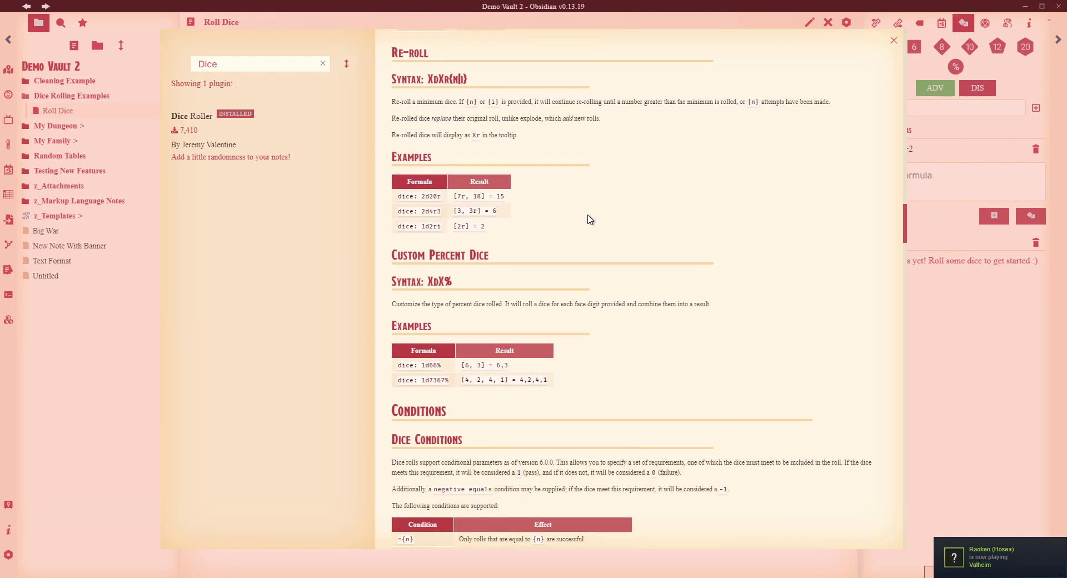
{"action": "scroll", "coordinate": [595, 228], "scroll_direction": "down", "scroll_amount": 2}
{"action": "scroll", "coordinate": [594, 245], "scroll_direction": "down", "scroll_amount": 2}
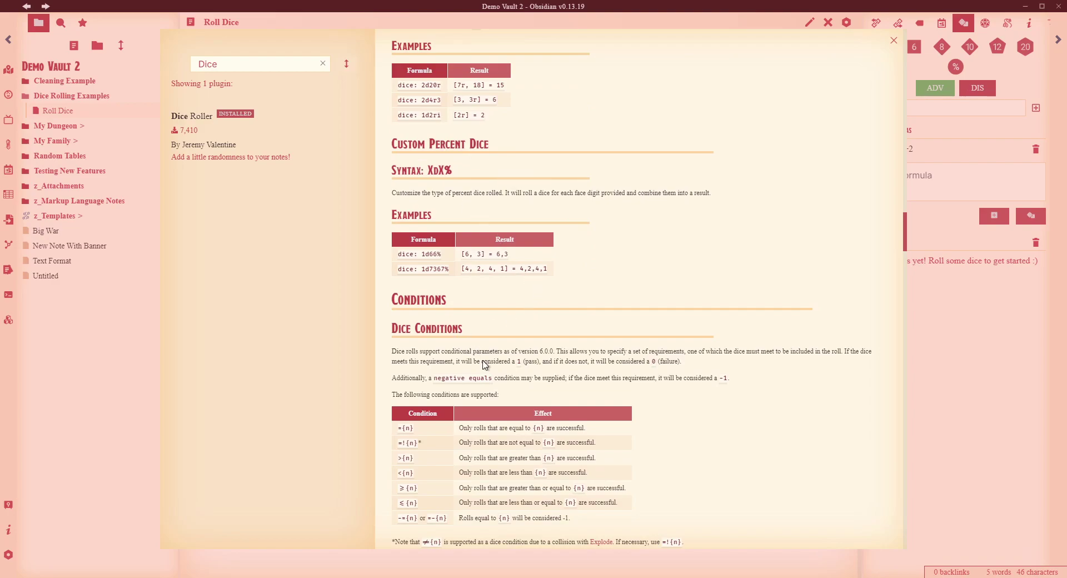
{"action": "scroll", "coordinate": [576, 254], "scroll_direction": "down", "scroll_amount": 12}
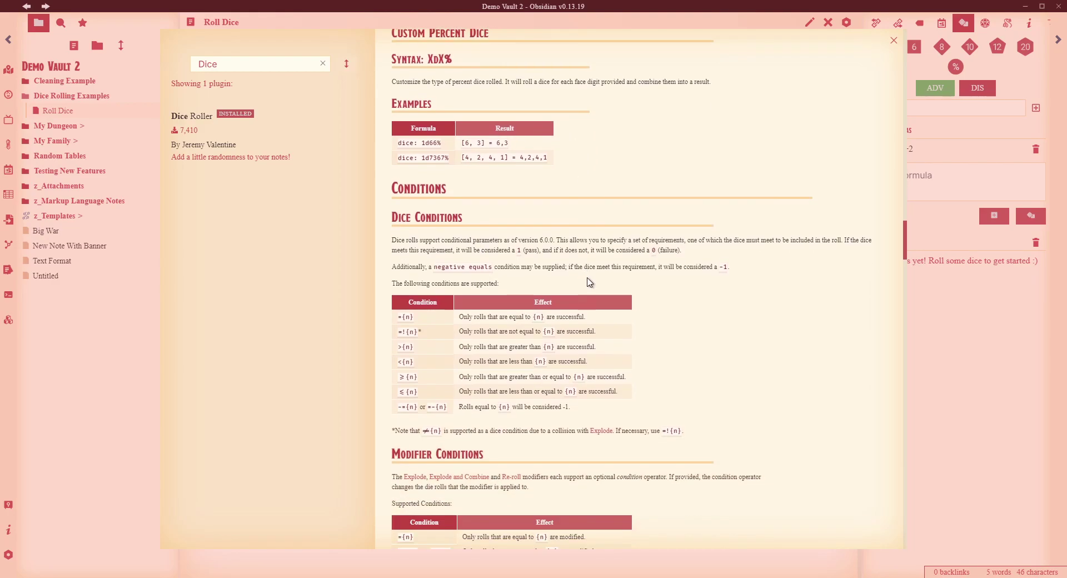
{"action": "scroll", "coordinate": [606, 278], "scroll_direction": "down", "scroll_amount": 5}
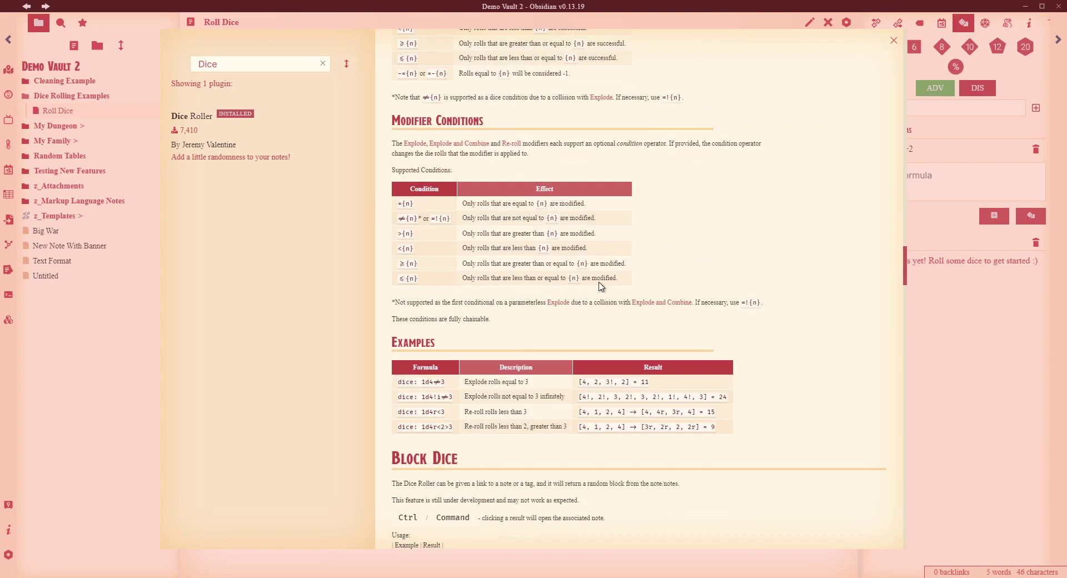
{"action": "scroll", "coordinate": [589, 272], "scroll_direction": "down", "scroll_amount": 9}
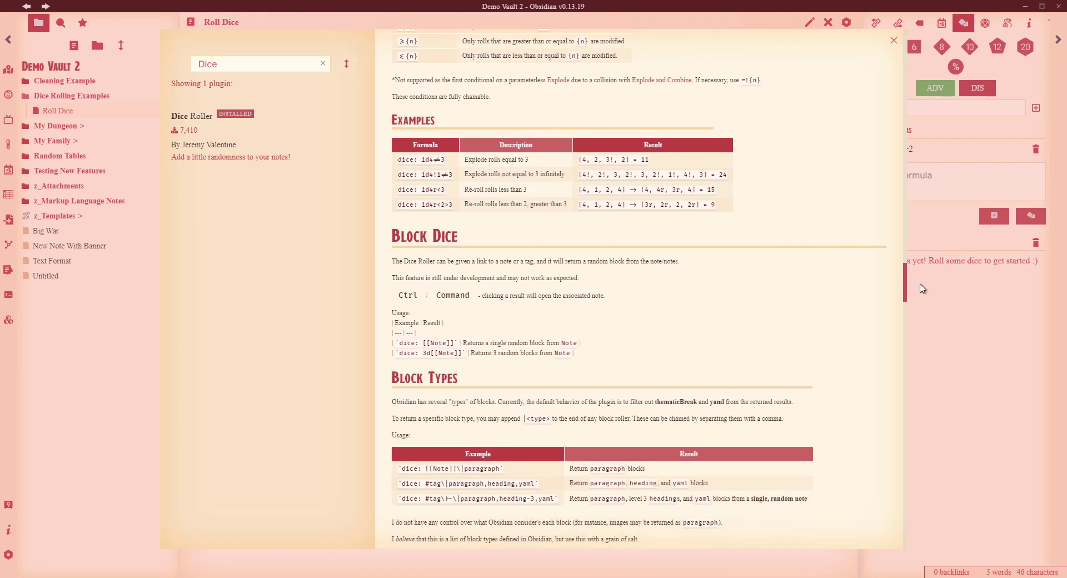
{"action": "scroll", "coordinate": [903, 323], "scroll_direction": "down", "scroll_amount": 20}
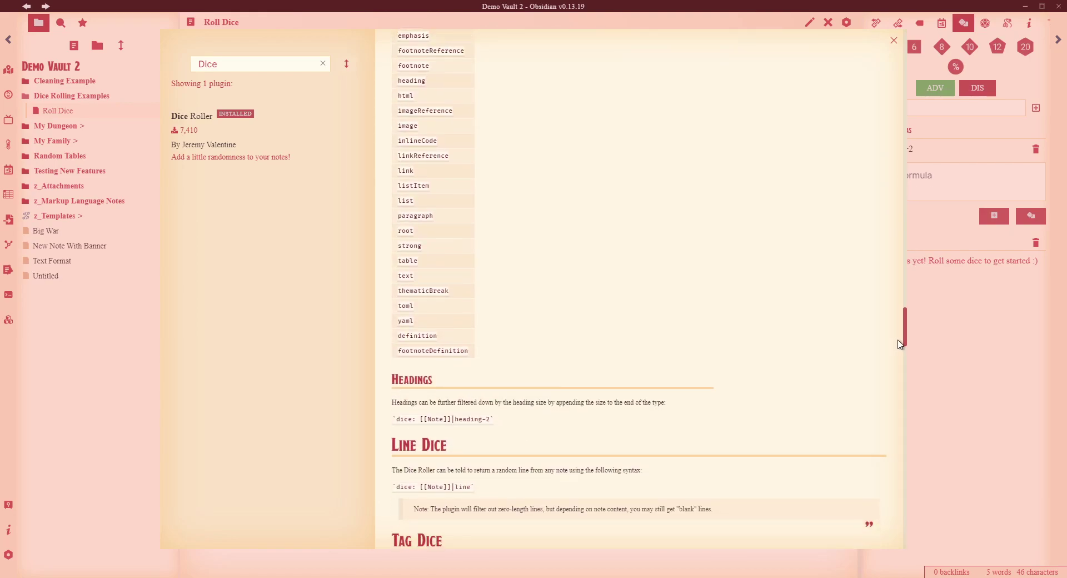
{"action": "left_click_drag", "start_coordinate": [896, 346], "coordinate": [870, 47]}
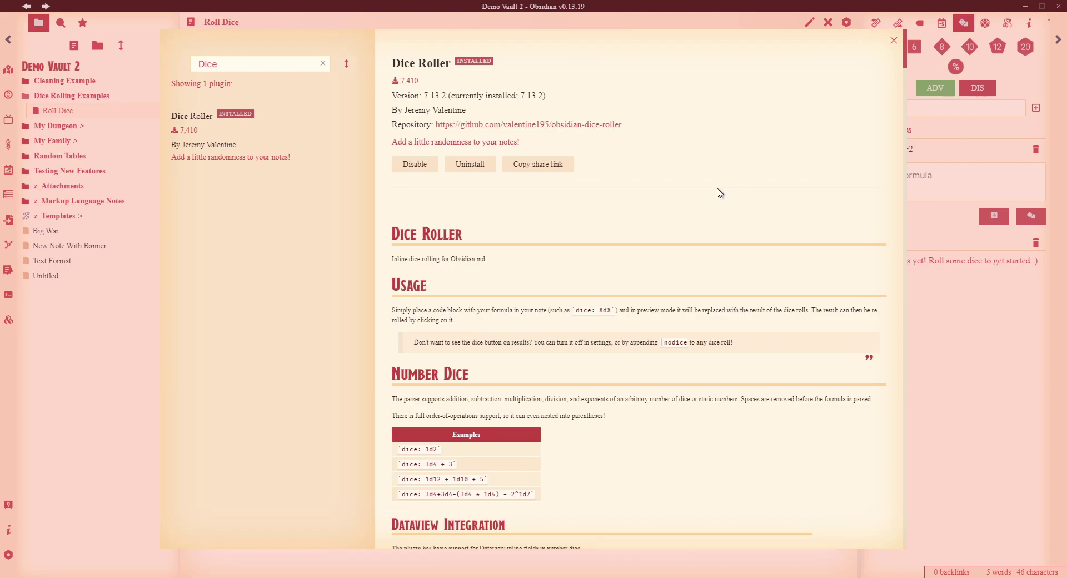
{"action": "left_click", "coordinate": [894, 40]}
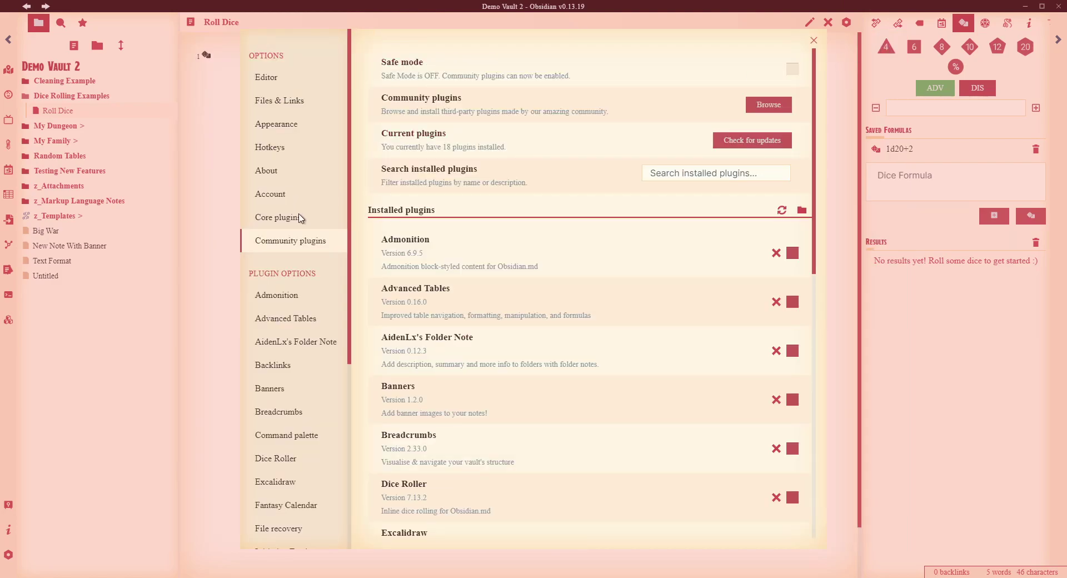
- Open the Dice Roller plugin's settings and review its options, from tag rolling down to the saved formulas
{"action": "scroll", "coordinate": [300, 215], "scroll_direction": "down", "scroll_amount": 2}
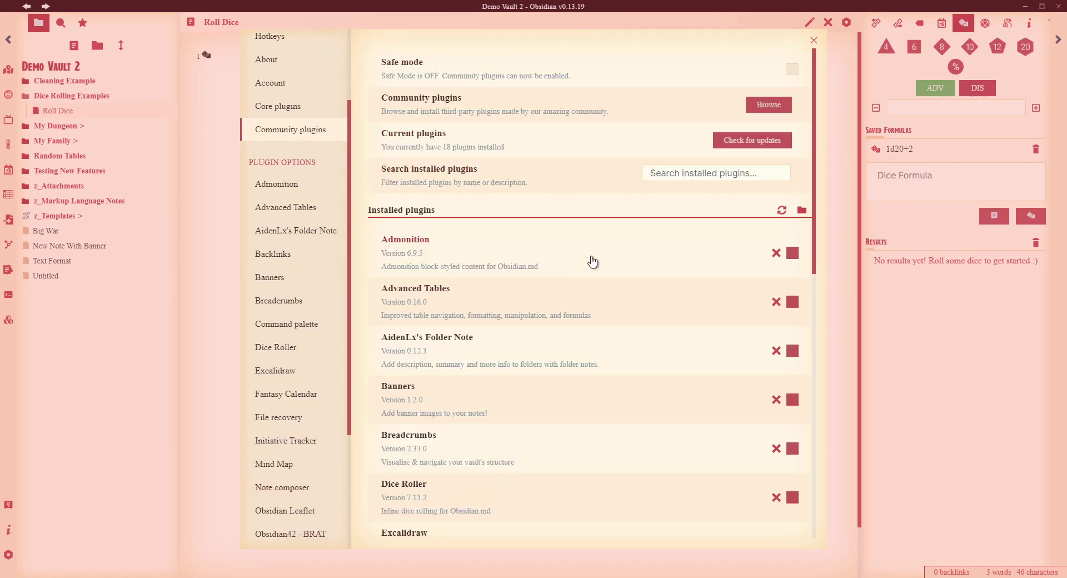
{"action": "scroll", "coordinate": [309, 287], "scroll_direction": "down", "scroll_amount": 1}
{"action": "left_click", "coordinate": [273, 290]}
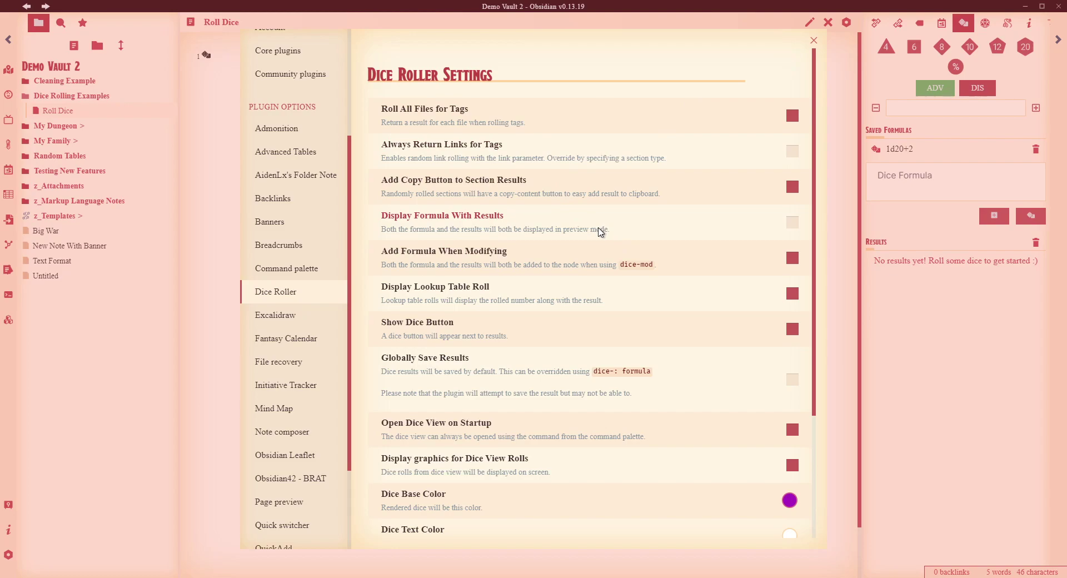
{"action": "scroll", "coordinate": [600, 232], "scroll_direction": "down", "scroll_amount": 1}
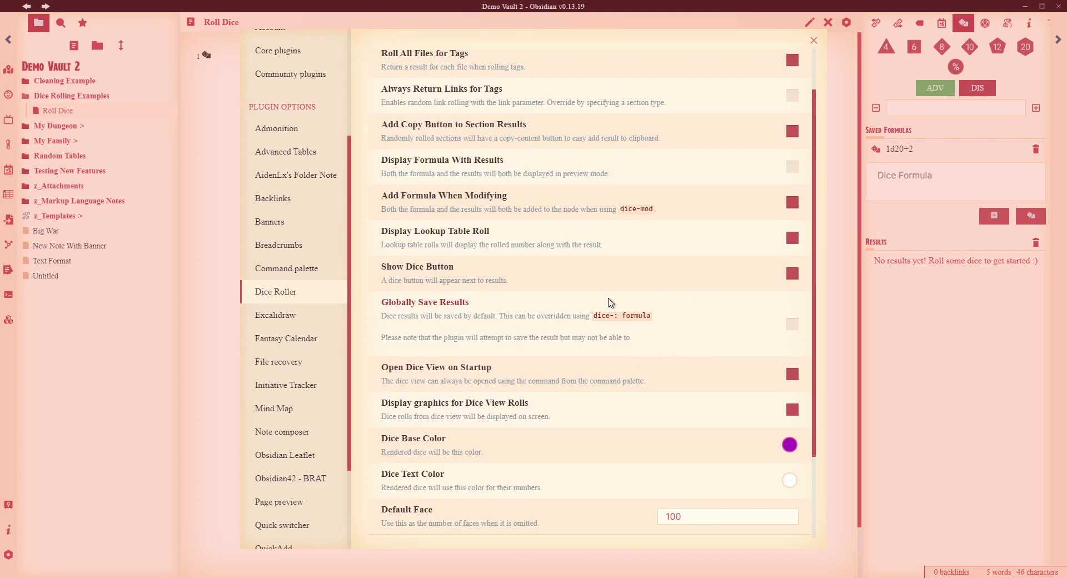
{"action": "scroll", "coordinate": [635, 297], "scroll_direction": "up", "scroll_amount": 1}
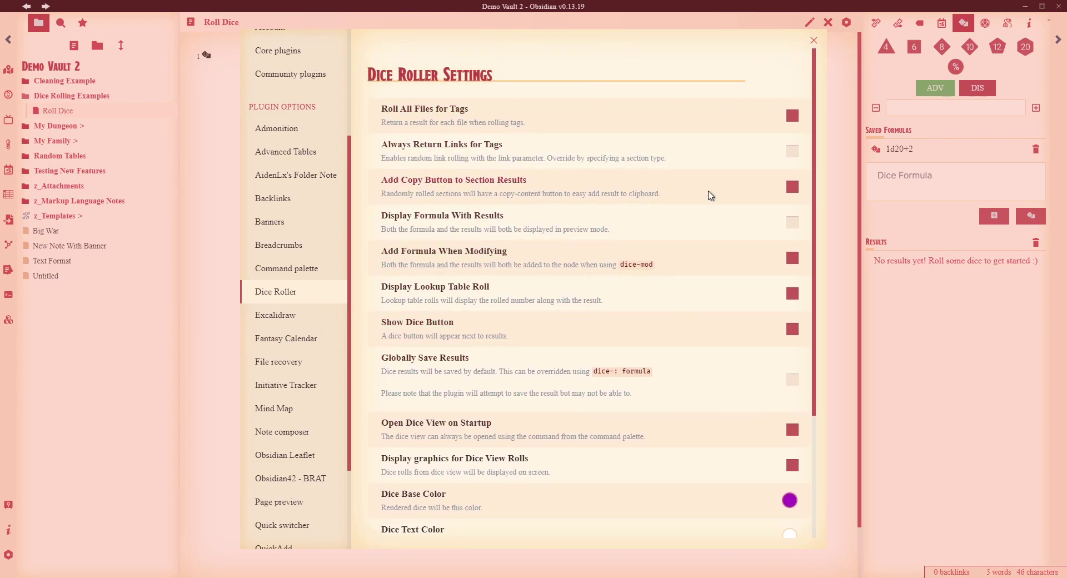
{"action": "scroll", "coordinate": [690, 238], "scroll_direction": "down", "scroll_amount": 2}
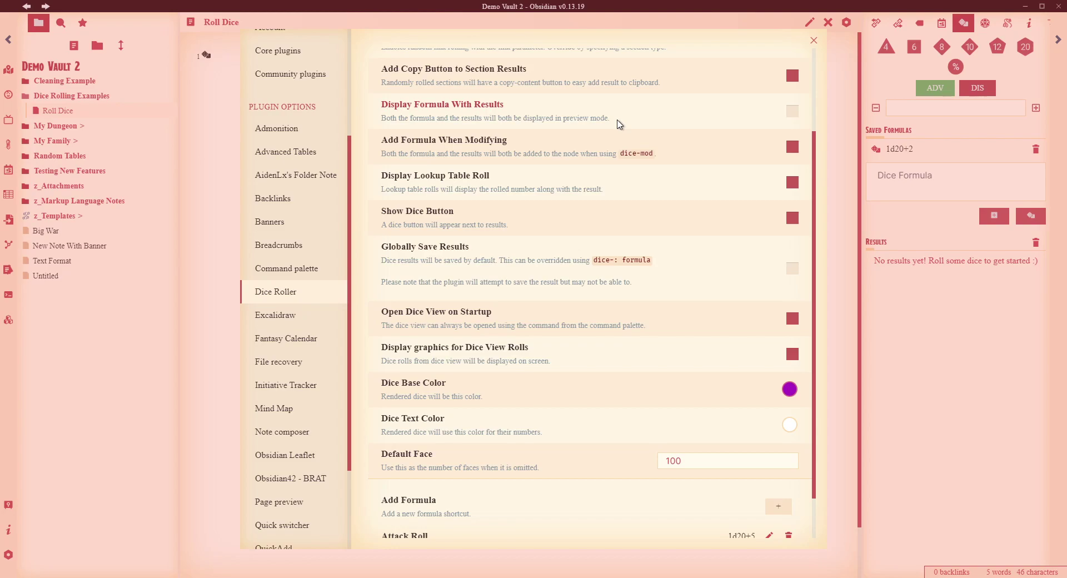
{"action": "scroll", "coordinate": [645, 237], "scroll_direction": "down", "scroll_amount": 1}
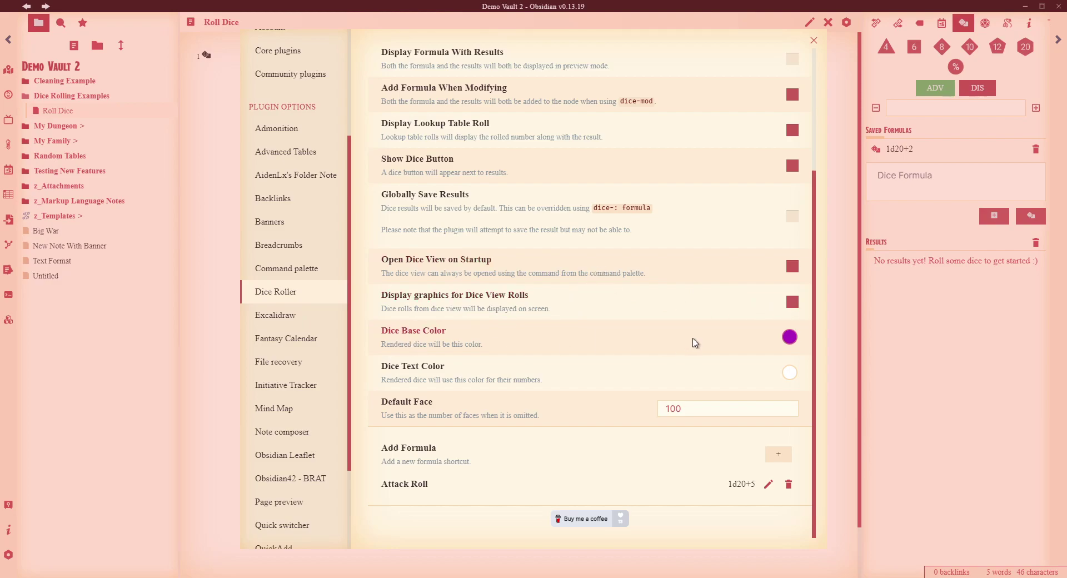
- Inspect the colour choices for Dice Base Color and Dice Text Color, and close the settings
{"action": "left_click", "coordinate": [790, 337]}
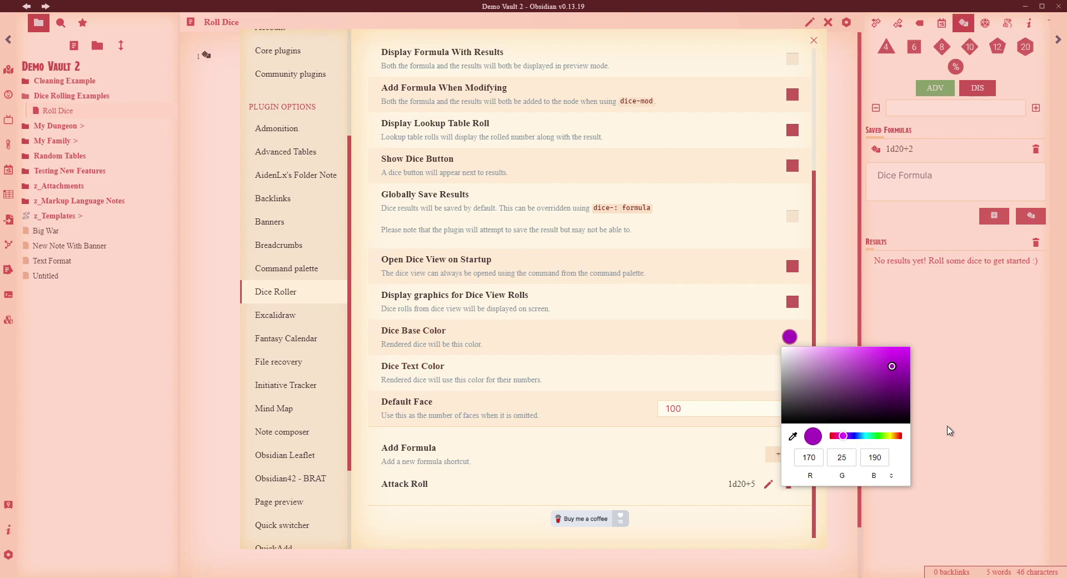
{"action": "left_click", "coordinate": [699, 335]}
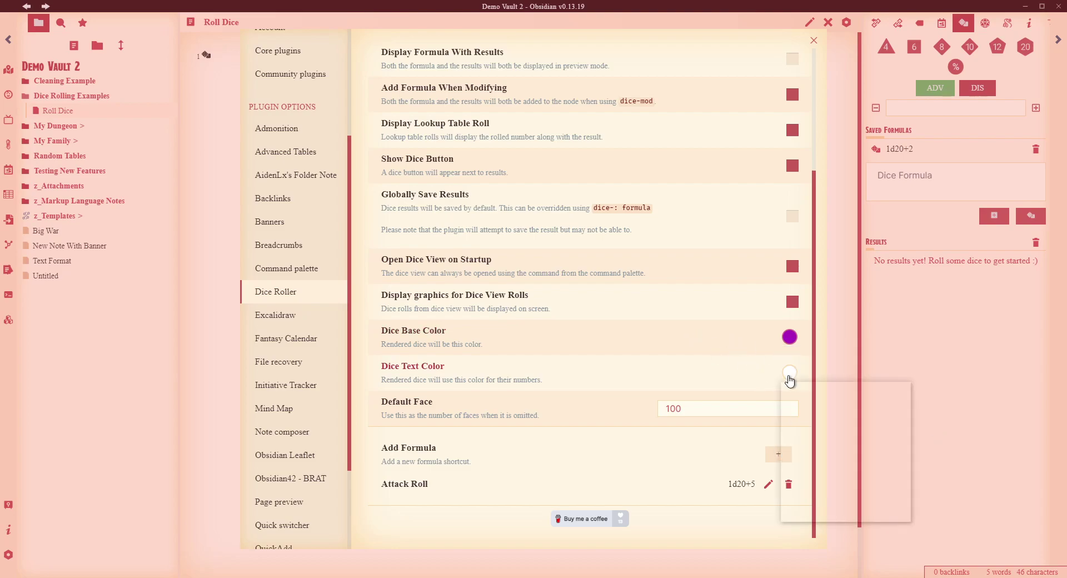
{"action": "left_click", "coordinate": [790, 372]}
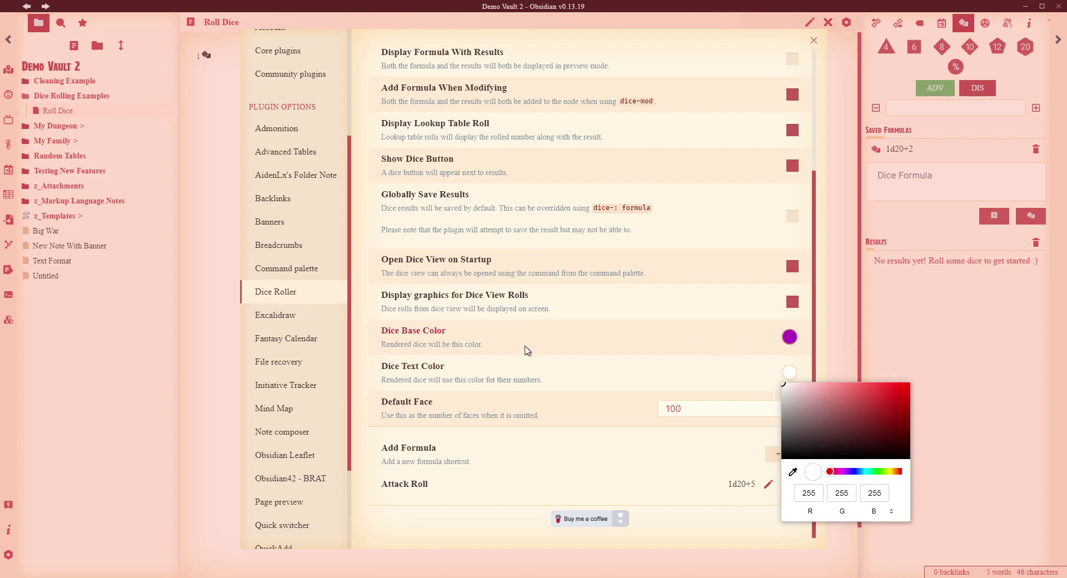
{"action": "left_click", "coordinate": [627, 338]}
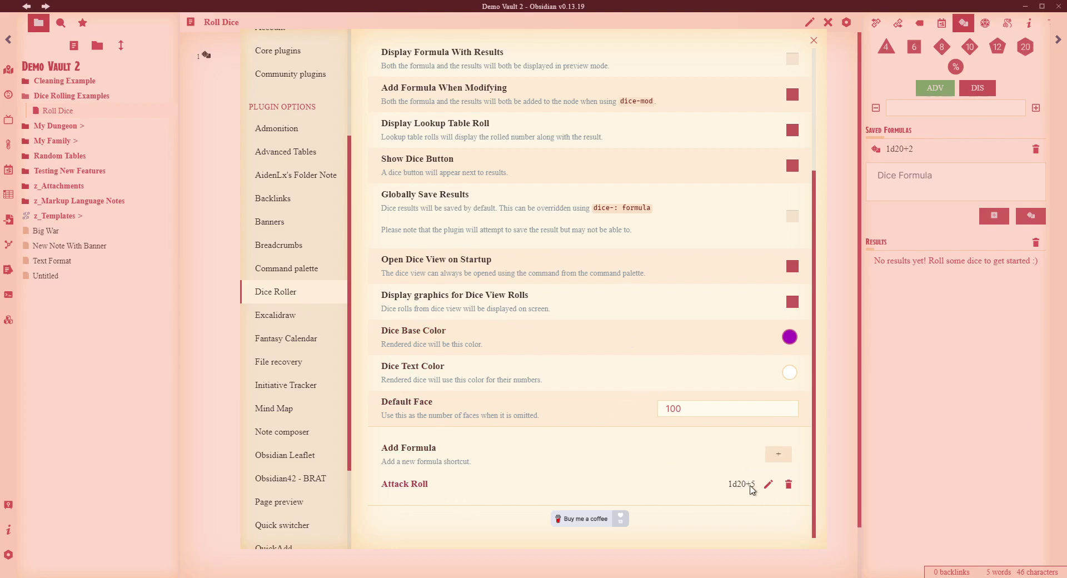
{"action": "left_click", "coordinate": [815, 41]}
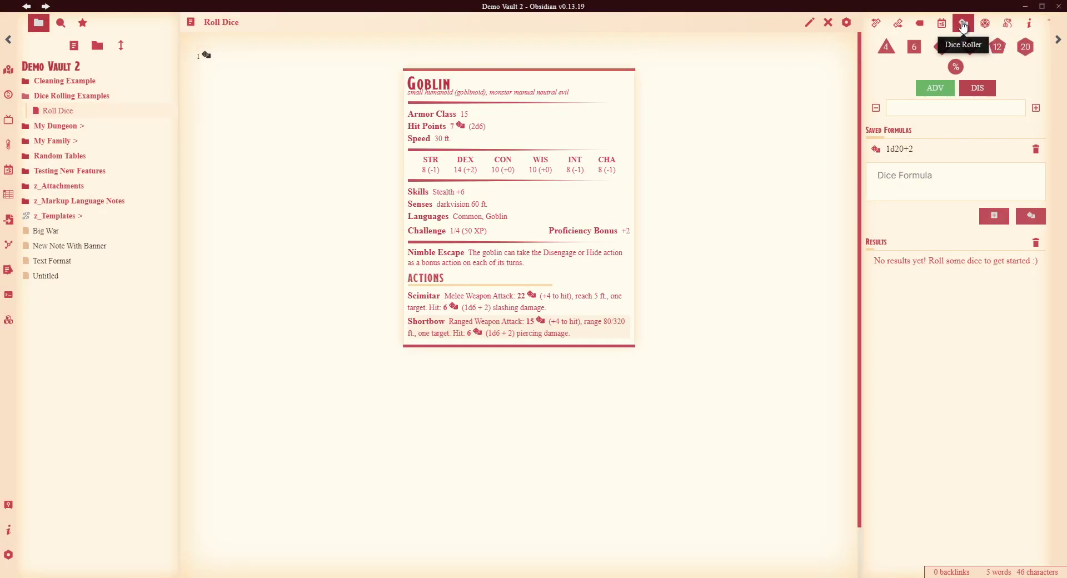
- Return to the Dice Roller view after a look at the calendar, and roll the saved formula 1d20+2
{"action": "left_click", "coordinate": [942, 23]}
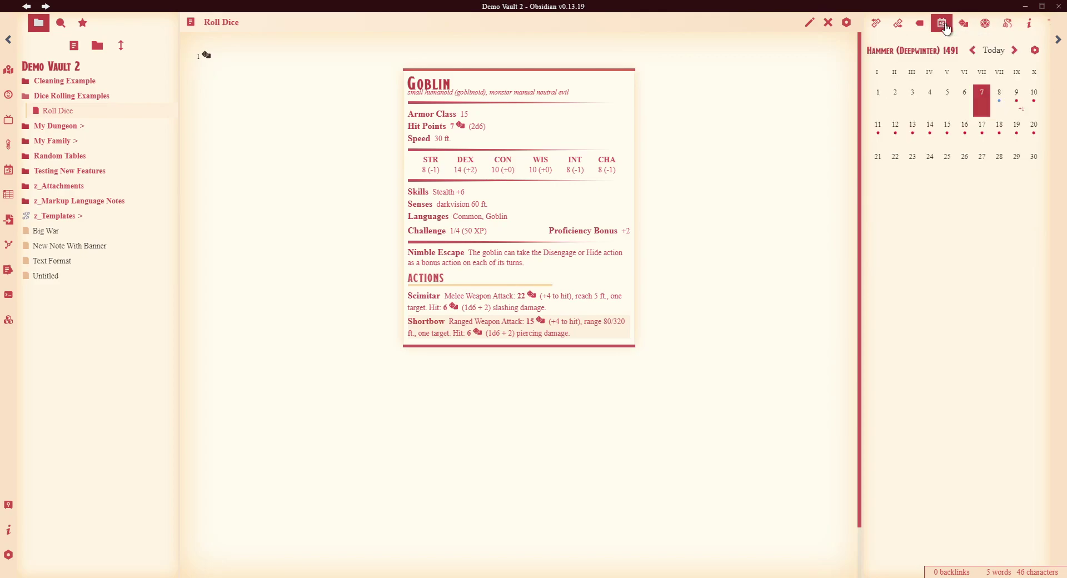
{"action": "left_click", "coordinate": [964, 24]}
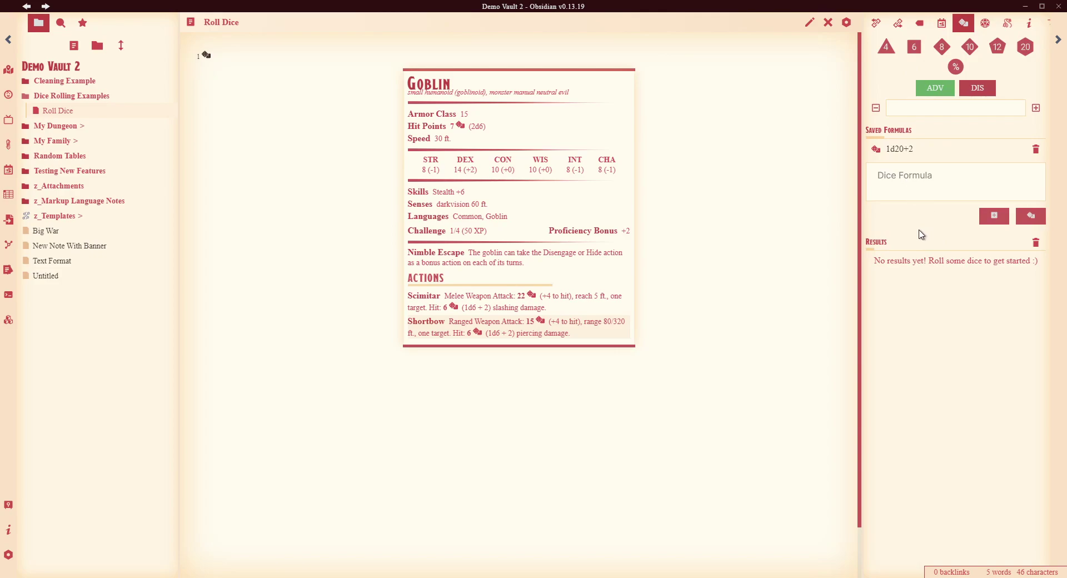
{"action": "left_click", "coordinate": [875, 150]}
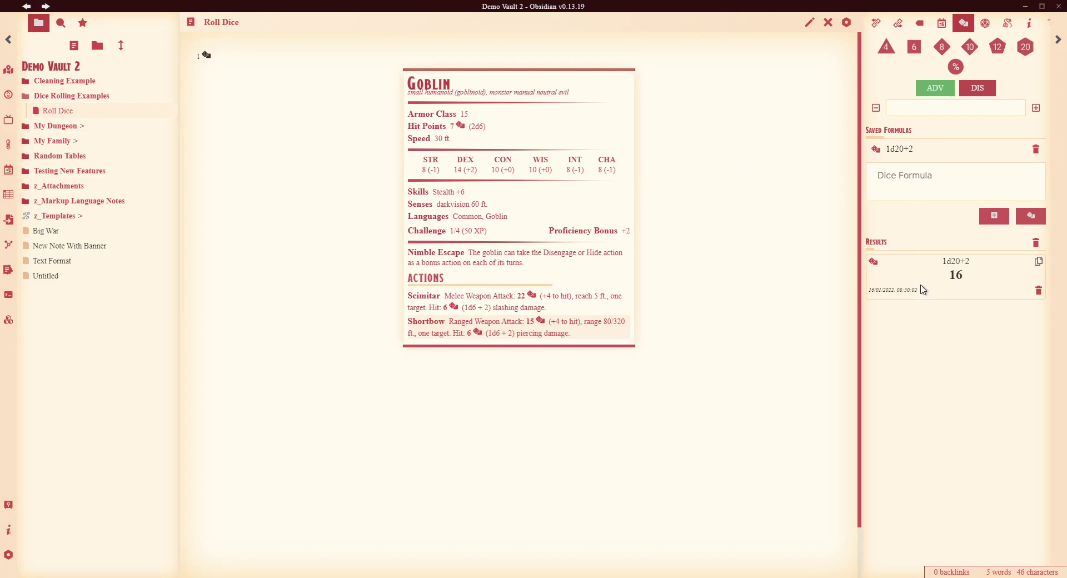
- Enter the dice formula 100d20 and roll it with on-screen dice
{"action": "left_click", "coordinate": [896, 172]}
{"action": "type", "text": "100d20"}
{"action": "left_click", "coordinate": [1030, 215]}
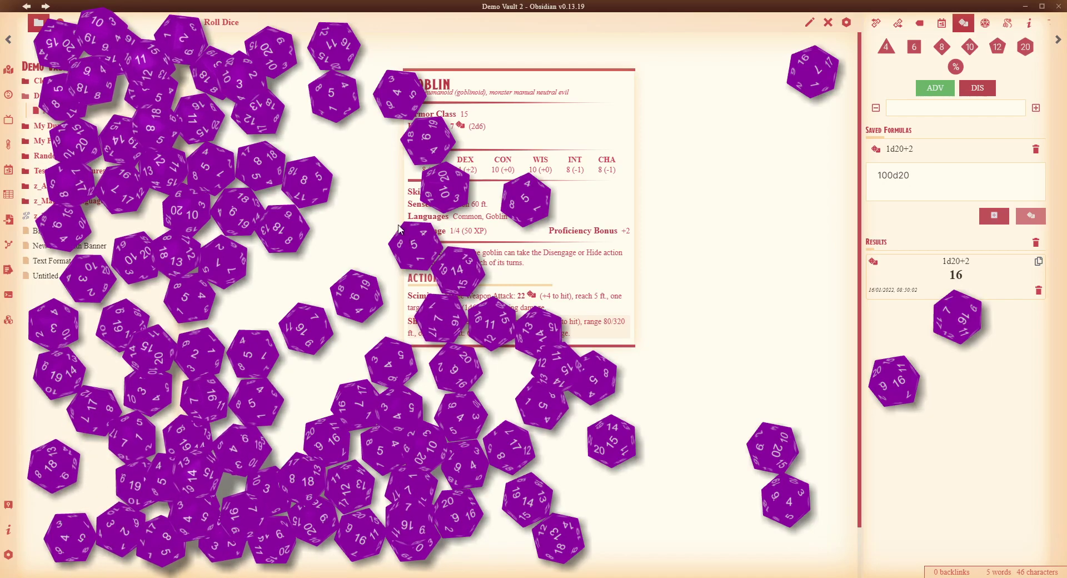
- Change the entered dice formula to 20d20 and delete the saved formula 1d20+2
{"action": "left_click", "coordinate": [925, 166]}
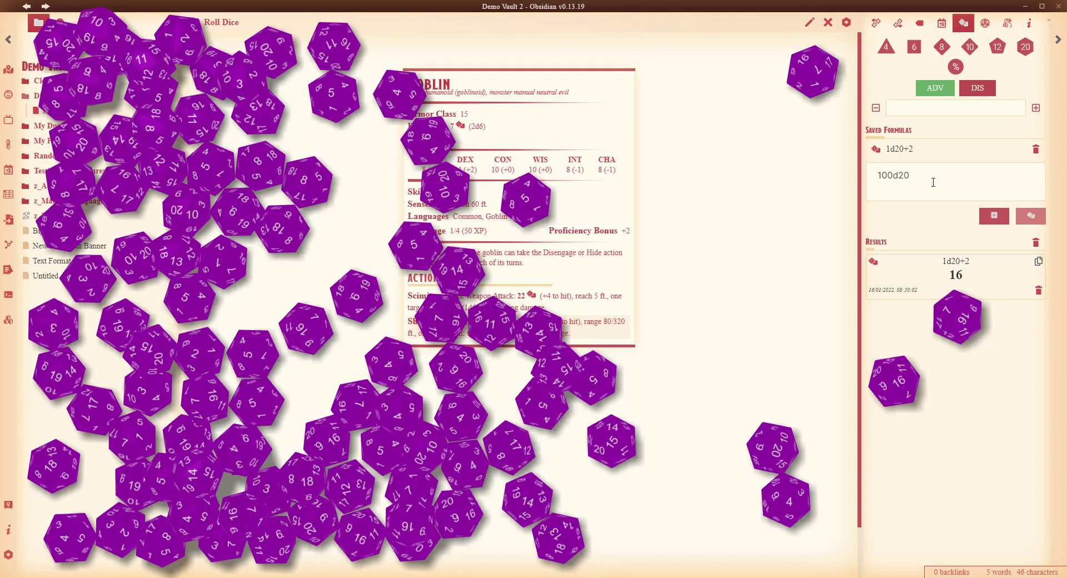
{"action": "key", "text": "Home"}
{"action": "key", "text": "Delete"}
{"action": "key", "text": "Delete"}
{"action": "key", "text": "Delete"}
{"action": "type", "text": "20"}
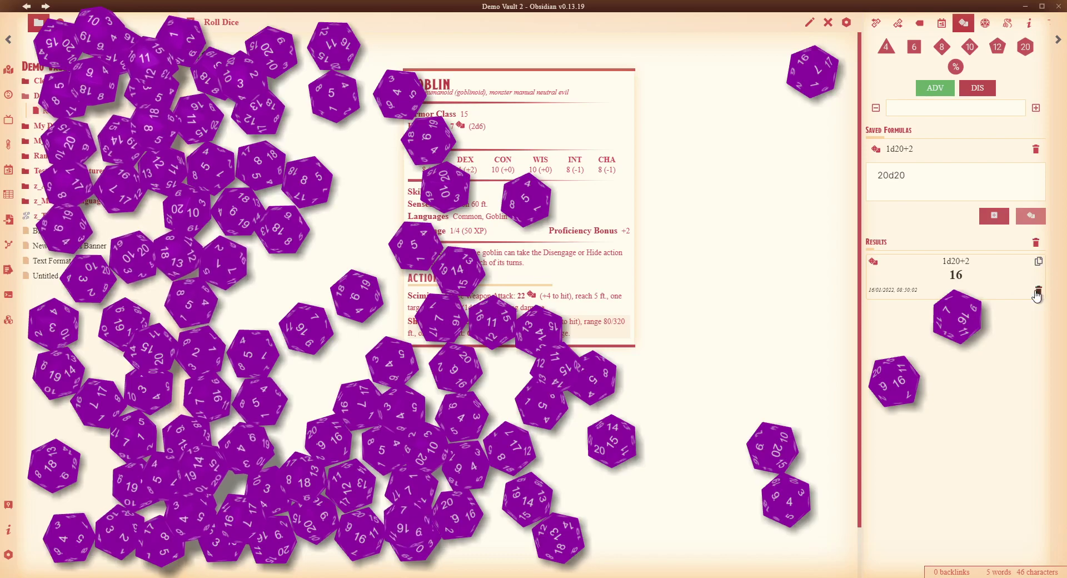
{"action": "left_click", "coordinate": [1036, 151]}
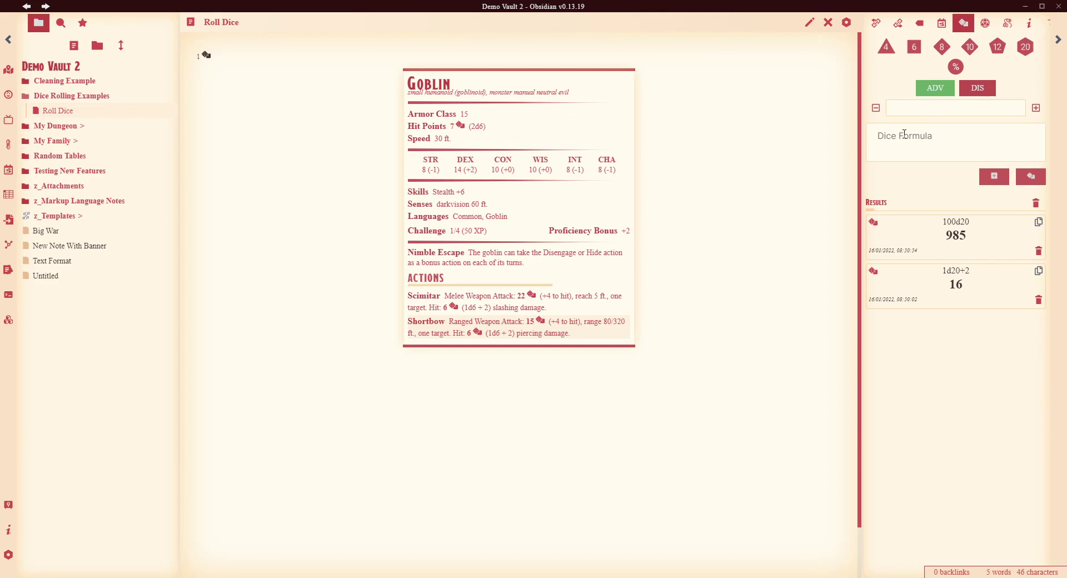
- Enter 20d20 in the emptied dice formula field and roll it
{"action": "left_click", "coordinate": [904, 134]}
{"action": "type", "text": "20d20"}
{"action": "left_click", "coordinate": [1032, 177]}
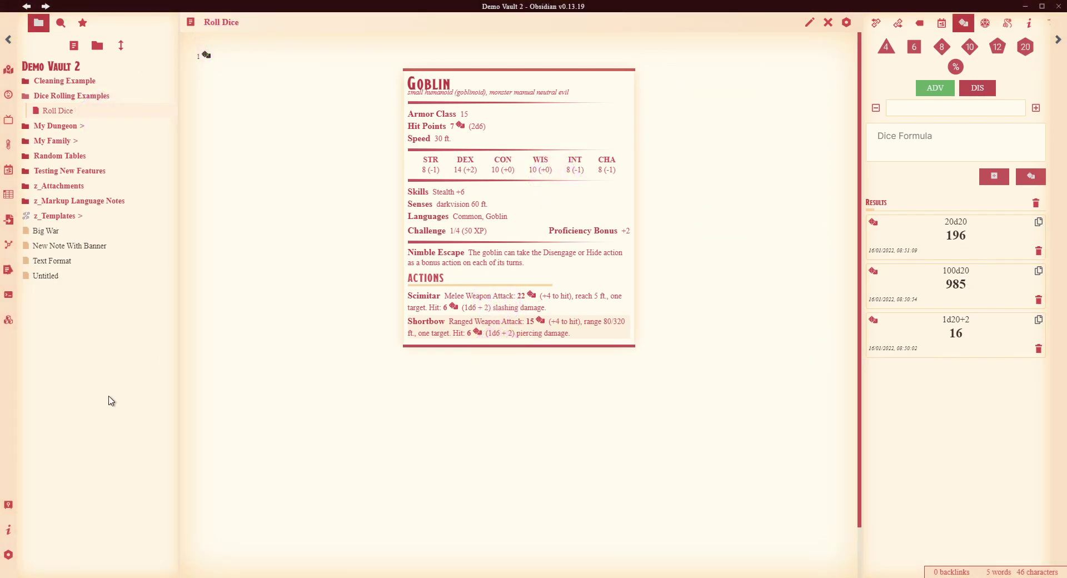
- Change the Dice Base Color to bright green in the Dice Roller settings and close the settings
{"action": "left_click", "coordinate": [8, 555]}
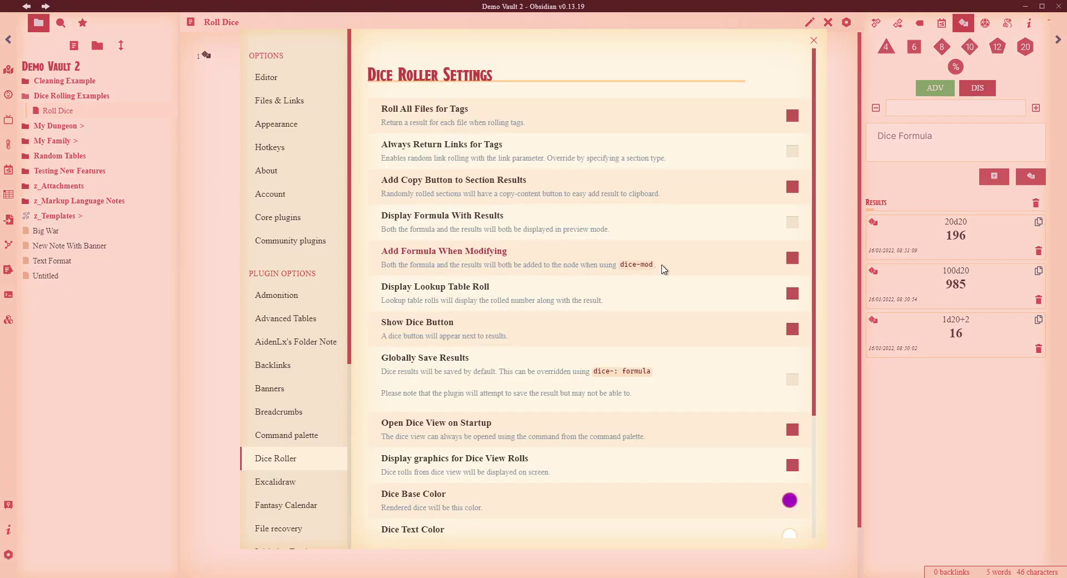
{"action": "scroll", "coordinate": [722, 301], "scroll_direction": "down", "scroll_amount": 4}
{"action": "left_click", "coordinate": [789, 337]}
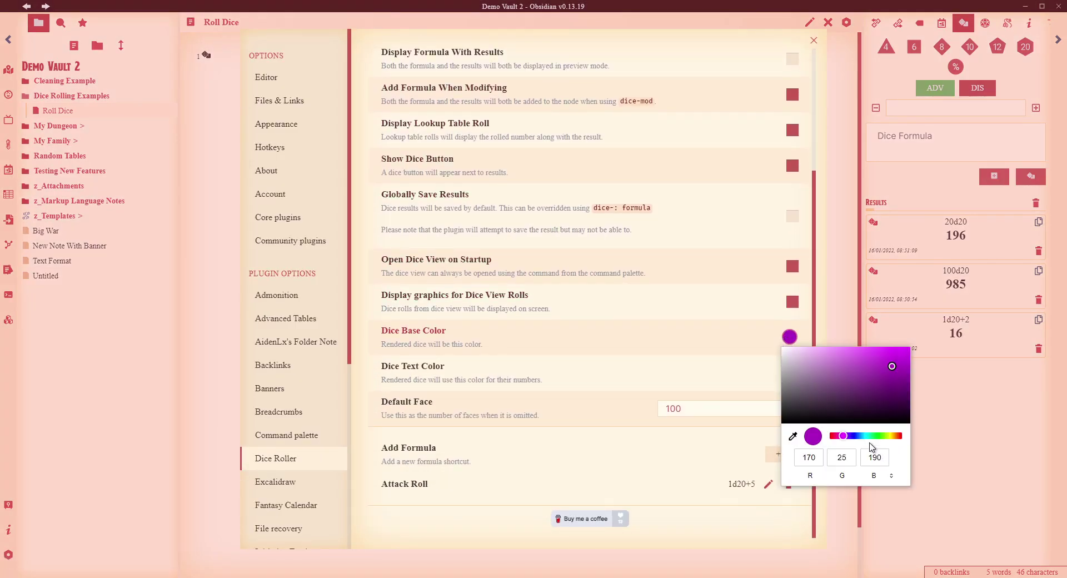
{"action": "left_click_drag", "start_coordinate": [864, 438], "coordinate": [874, 436]}
{"action": "left_click", "coordinate": [882, 379]}
{"action": "left_click_drag", "start_coordinate": [892, 384], "coordinate": [891, 368]}
{"action": "left_click", "coordinate": [645, 368]}
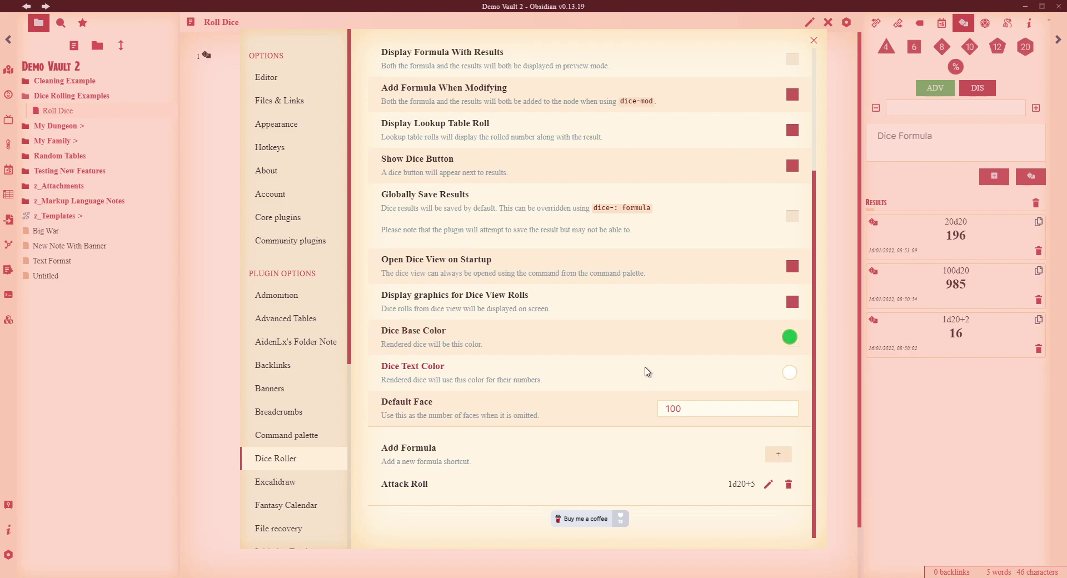
{"action": "left_click", "coordinate": [930, 421]}
- Roll the formula 2d20, followed by a separate roll of 1d6
{"action": "left_click", "coordinate": [941, 136]}
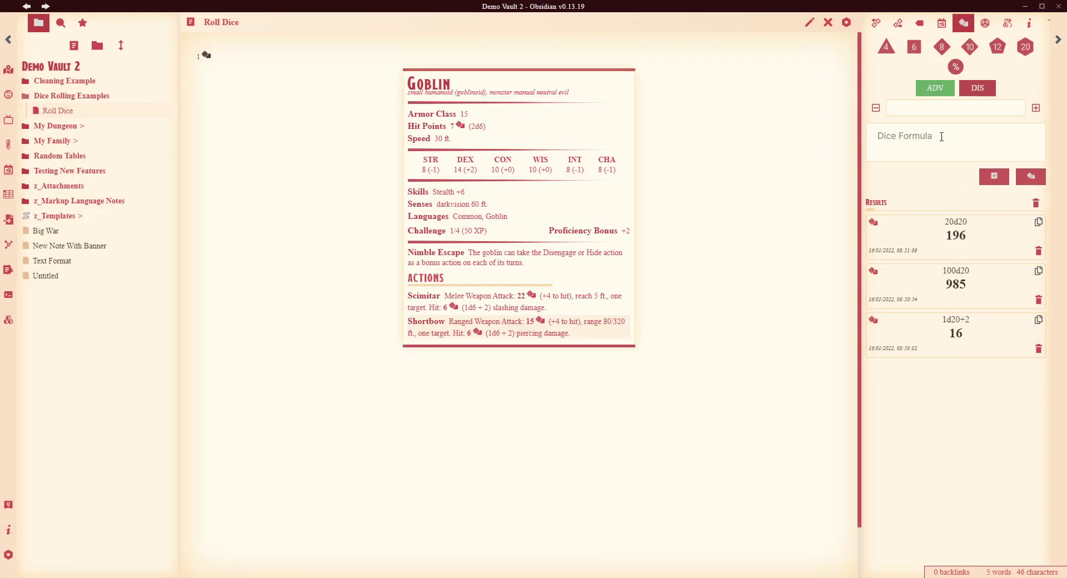
{"action": "type", "text": "2d20"}
{"action": "left_click", "coordinate": [1032, 177]}
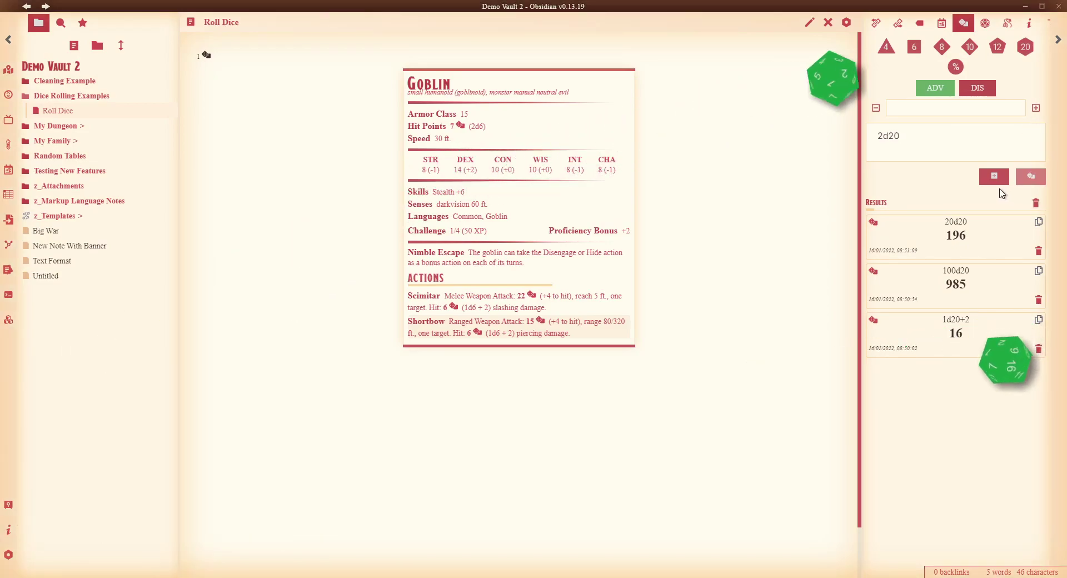
{"action": "left_click", "coordinate": [974, 145]}
{"action": "type", "text": "1d46"}
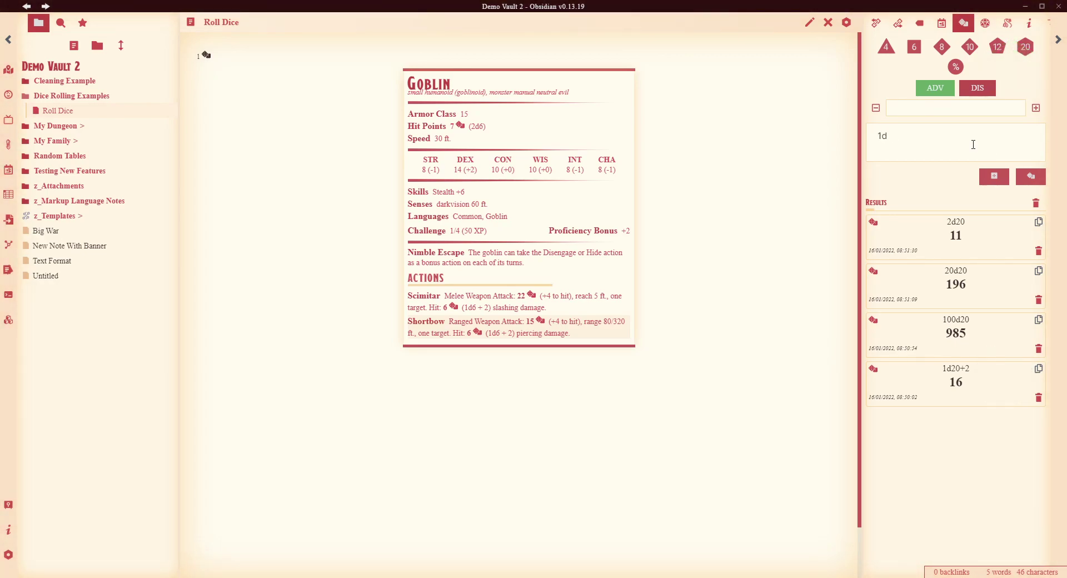
{"action": "left_click", "coordinate": [1032, 176]}
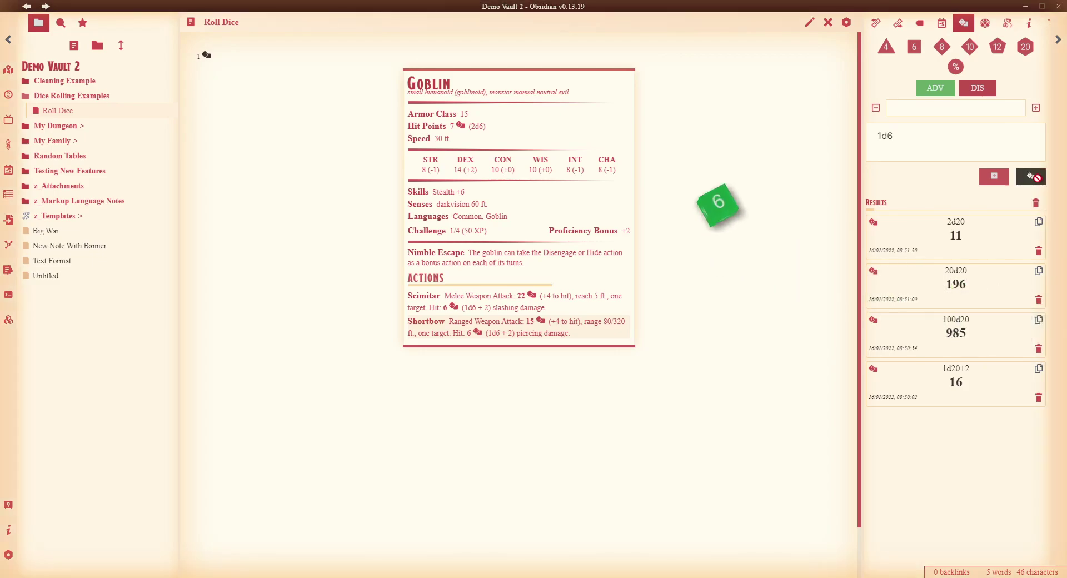
- Enter the dice formula 1d2 and roll it
{"action": "left_click", "coordinate": [938, 146]}
{"action": "type", "text": "1d2"}
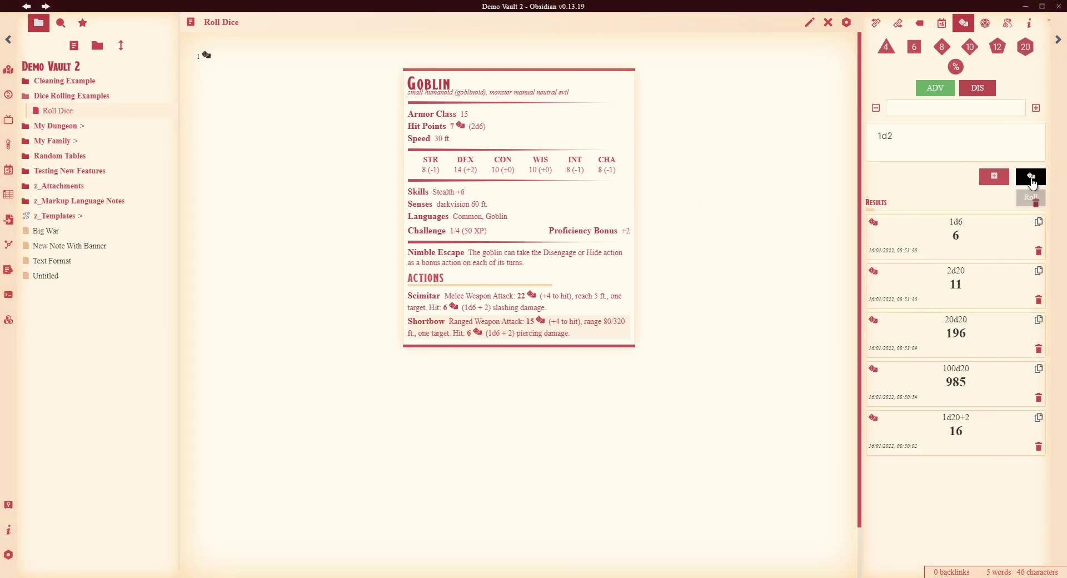
{"action": "left_click", "coordinate": [1031, 179]}
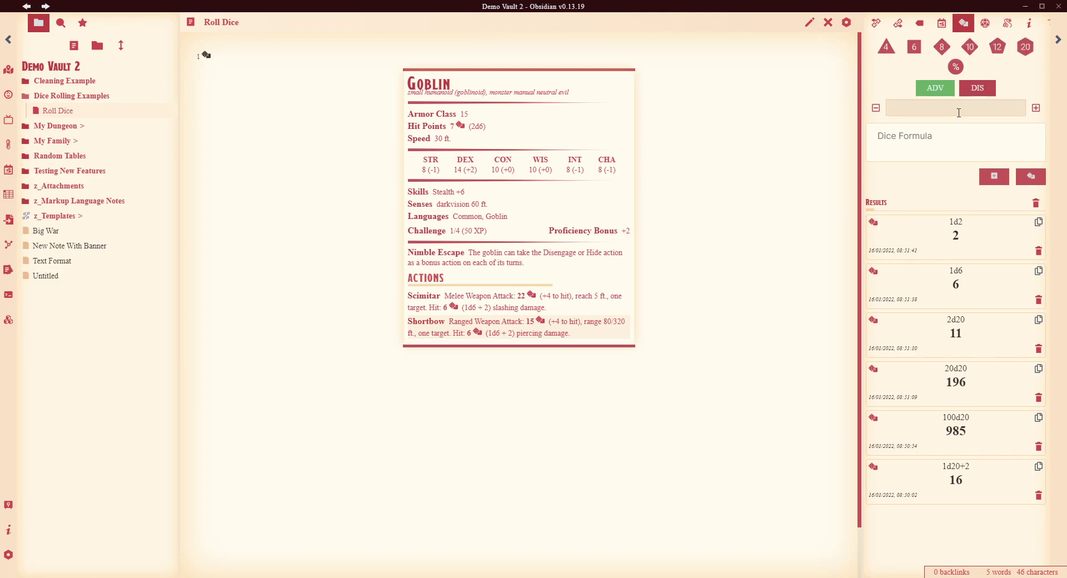
- Roll a single d20 with its die shortcut, and add a d12 to the formula
{"action": "left_click", "coordinate": [1025, 47]}
{"action": "left_click", "coordinate": [1031, 176]}
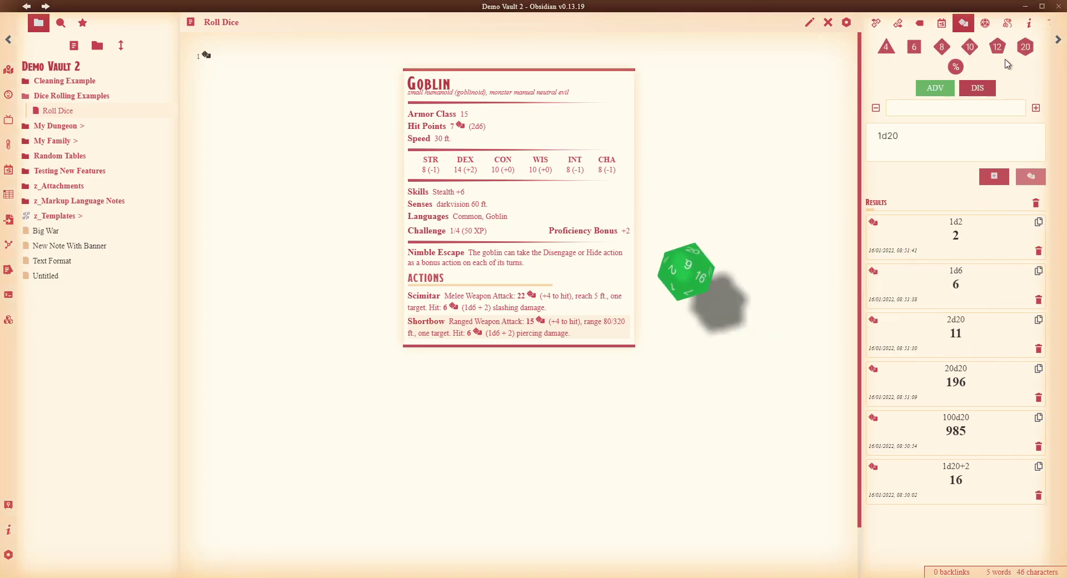
{"action": "left_click", "coordinate": [998, 46]}
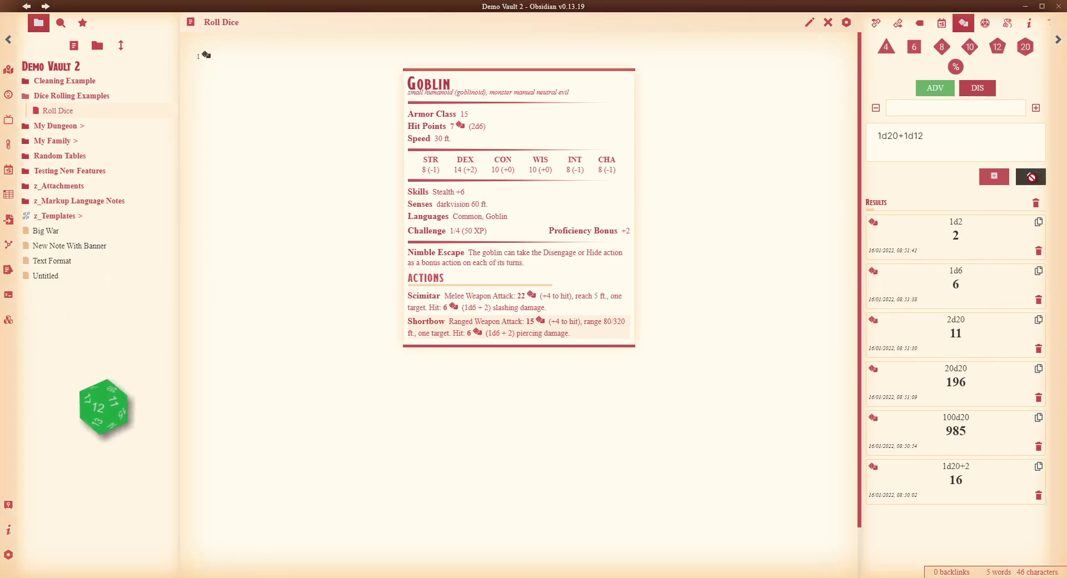
- Build the formula 1d12+1d10+1d8 from the die shortcuts and roll it
{"action": "left_click", "coordinate": [998, 47]}
{"action": "left_click", "coordinate": [970, 46]}
{"action": "left_click", "coordinate": [942, 46]}
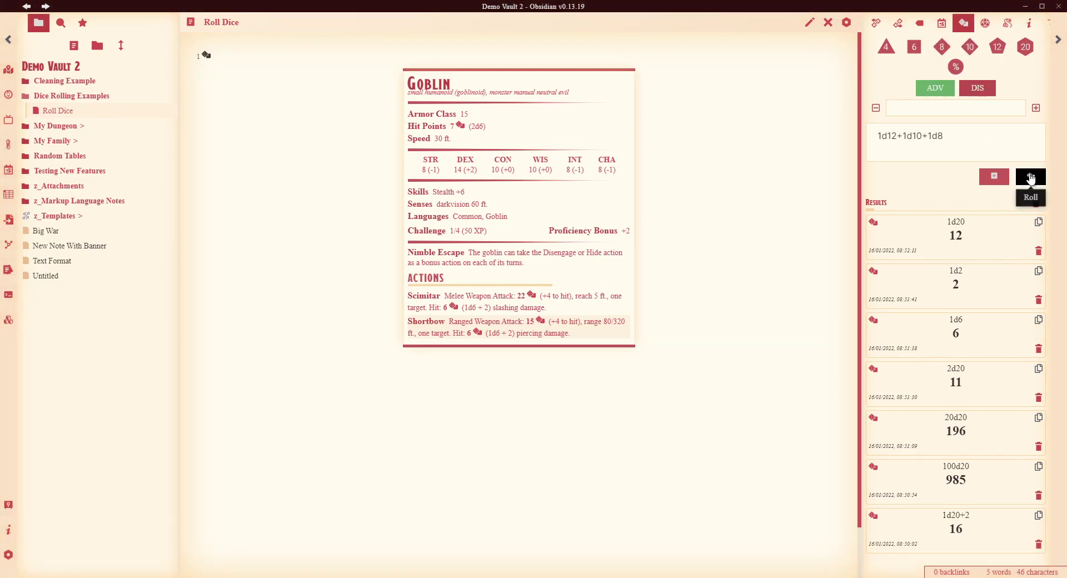
{"action": "left_click", "coordinate": [1031, 176]}
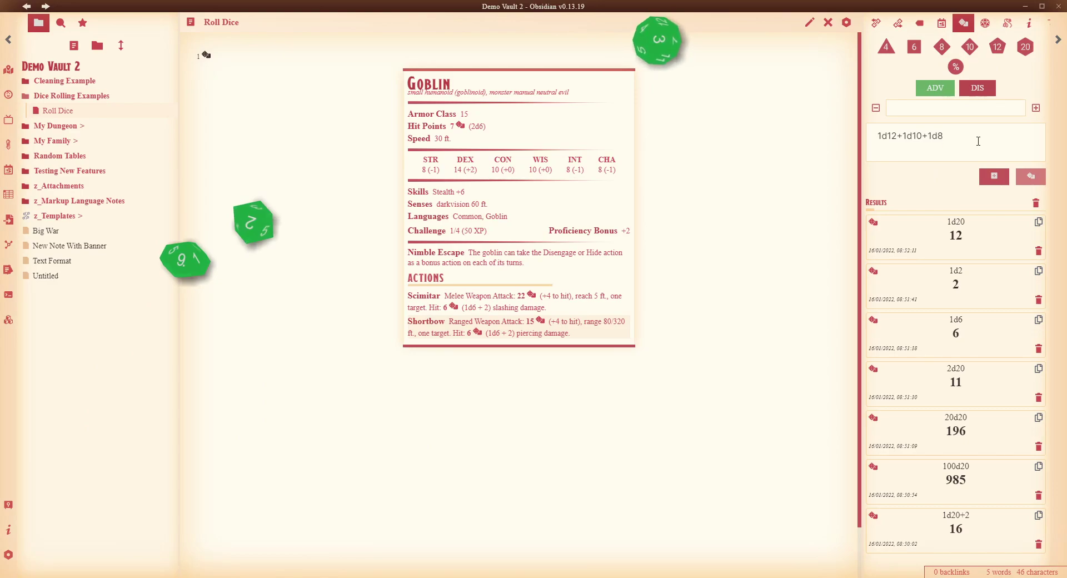
- Select a d20, add a +10 modifier to make the formula 1d20+10, and roll it
{"action": "left_click", "coordinate": [1024, 46]}
{"action": "left_click", "coordinate": [950, 137]}
{"action": "type", "text": "+10"}
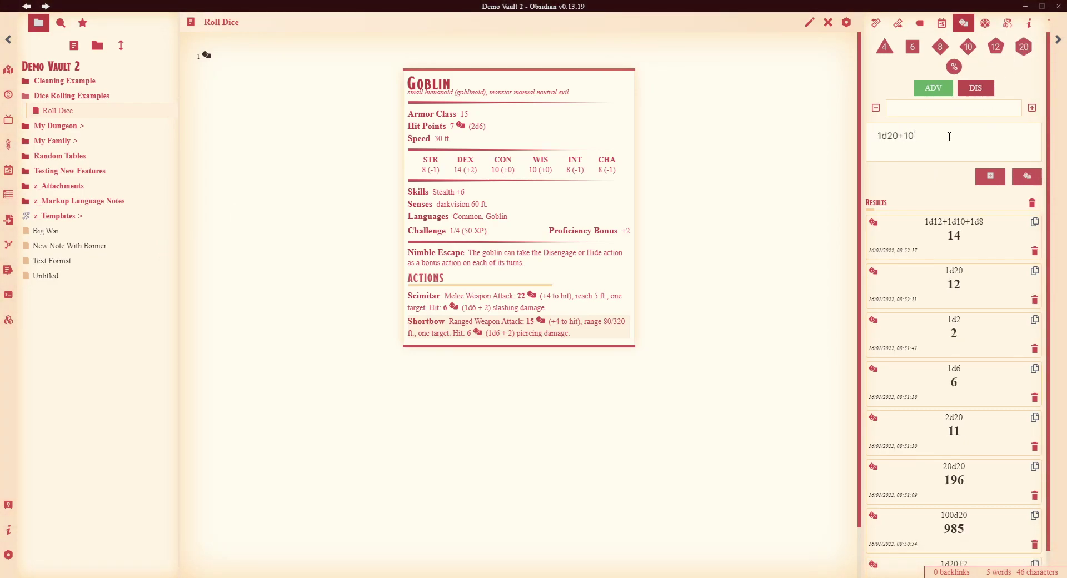
{"action": "left_click", "coordinate": [1023, 178]}
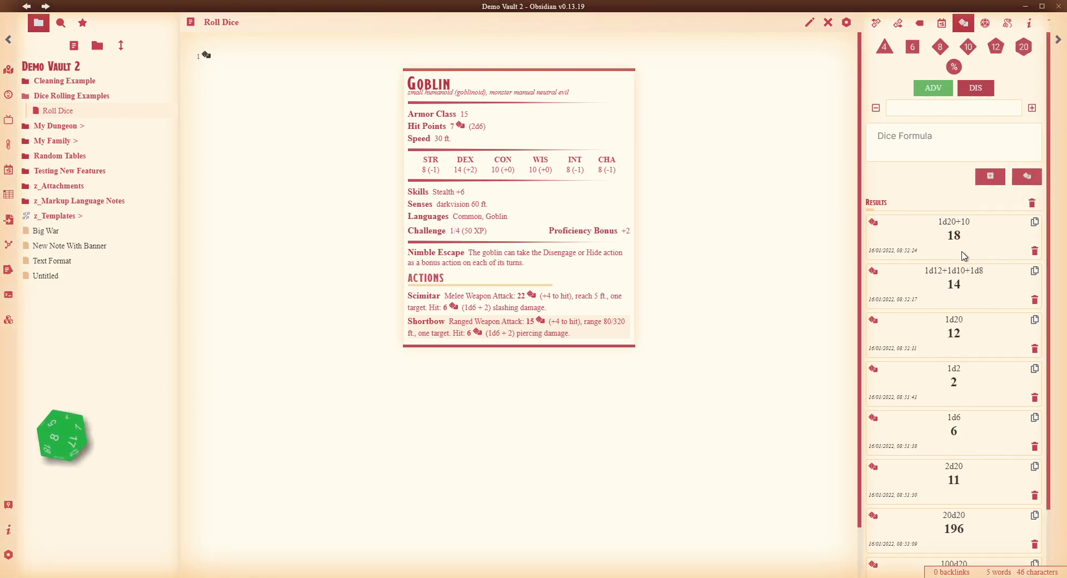
- Build a d20 roll with advantage as 1d20kh and roll it
{"action": "left_click", "coordinate": [926, 98]}
{"action": "left_click", "coordinate": [1024, 47]}
{"action": "left_click", "coordinate": [929, 92]}
{"action": "left_click", "coordinate": [1026, 184]}
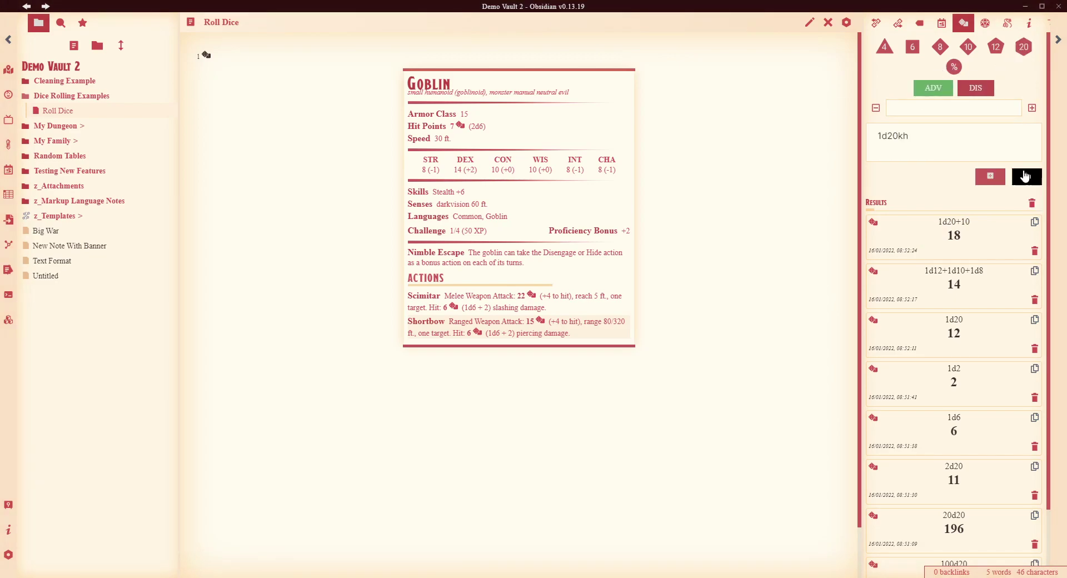
- Build another d20 advantage formula, raise its dice count to two as 2d20kh, and roll it
{"action": "left_click", "coordinate": [1024, 47]}
{"action": "left_click", "coordinate": [938, 90]}
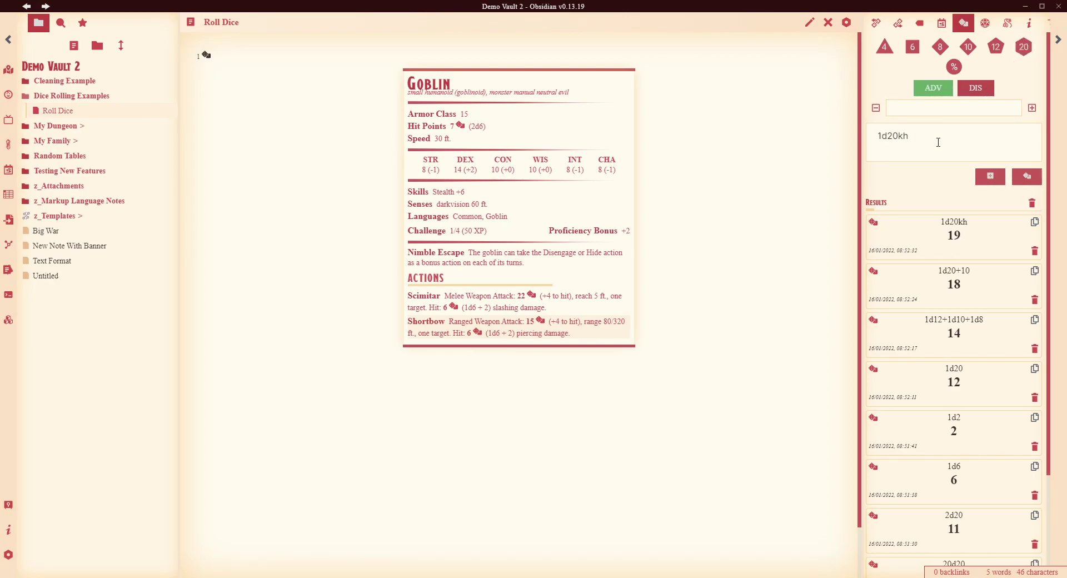
{"action": "key", "text": "Delete"}
{"action": "type", "text": "2"}
{"action": "left_click", "coordinate": [1027, 177]}
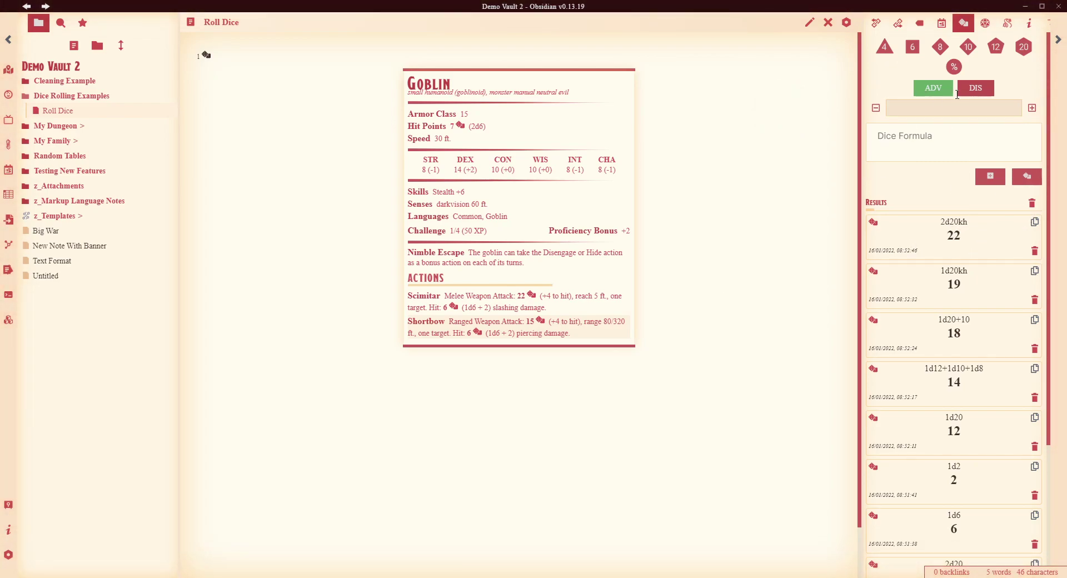
- Enter the compound formula 3d4+3d4-(3d4 * 1d4) - 2^1d7` and roll it
{"action": "scroll", "coordinate": [977, 260], "scroll_direction": "down", "scroll_amount": 3}
{"action": "scroll", "coordinate": [976, 260], "scroll_direction": "up", "scroll_amount": 3}
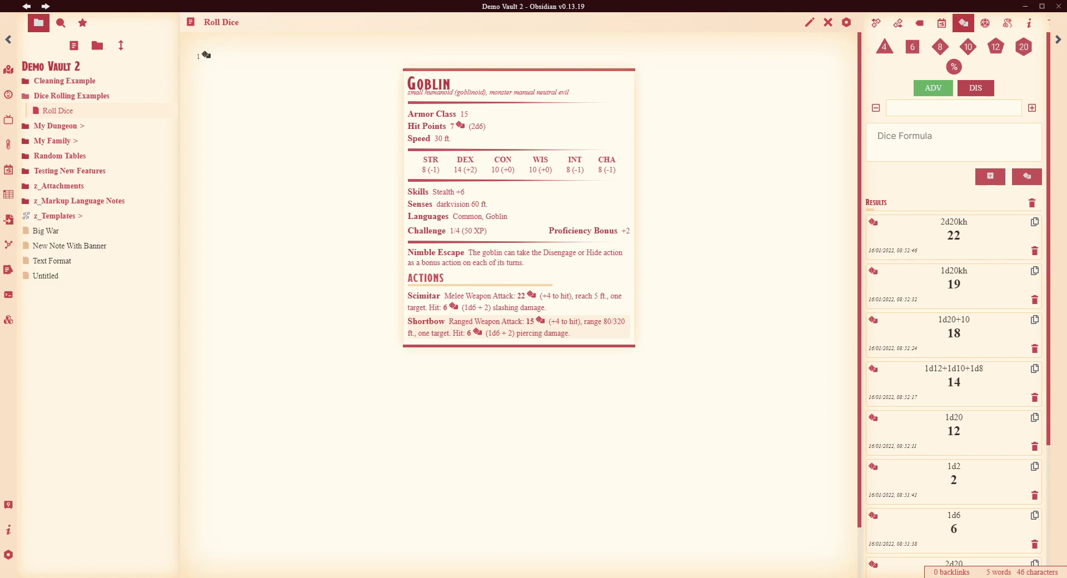
{"action": "left_click", "coordinate": [1000, 127]}
{"action": "type", "text": "3d4+3d4-(3d4 * 1d4) - 2^1d7`"}
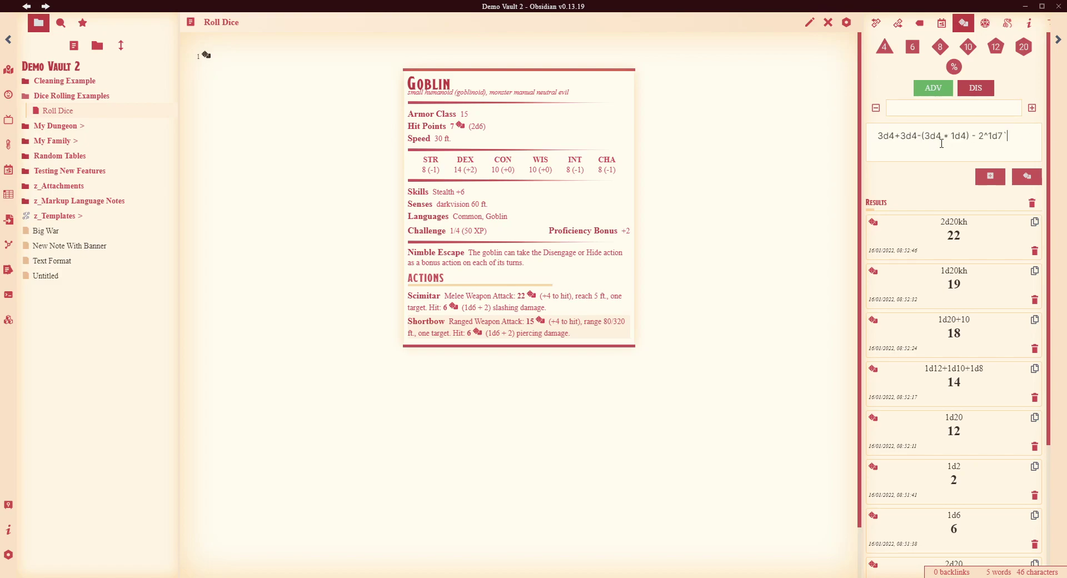
{"action": "left_click", "coordinate": [1038, 183]}
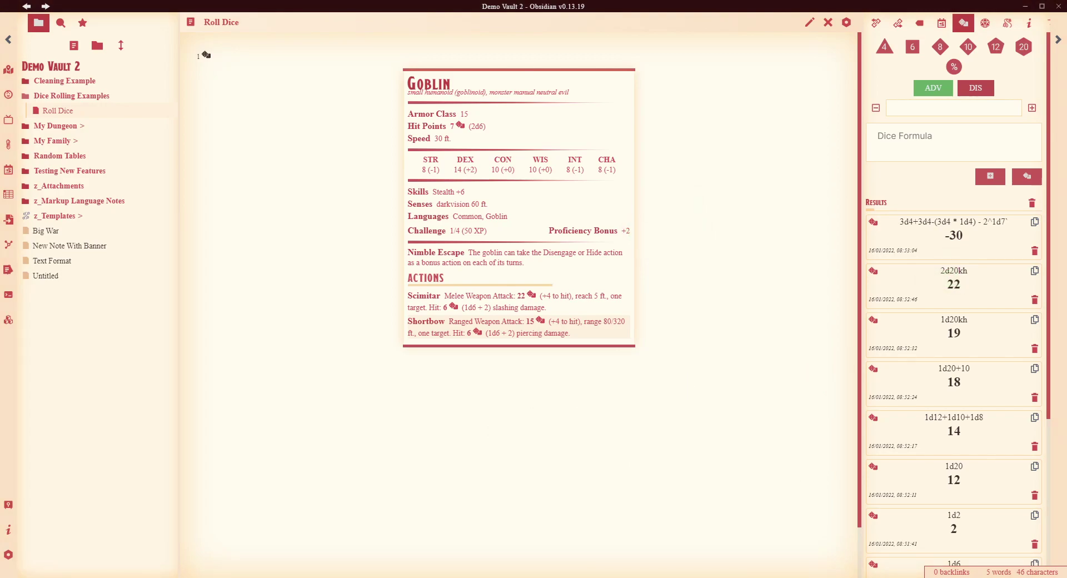
- Enter the formula 1d12 + 1d10 + 5, roll it, and check the results list
{"action": "left_click", "coordinate": [972, 135]}
{"action": "type", "text": "1d12 + 1d10 + 5`"}
{"action": "left_click", "coordinate": [1028, 177]}
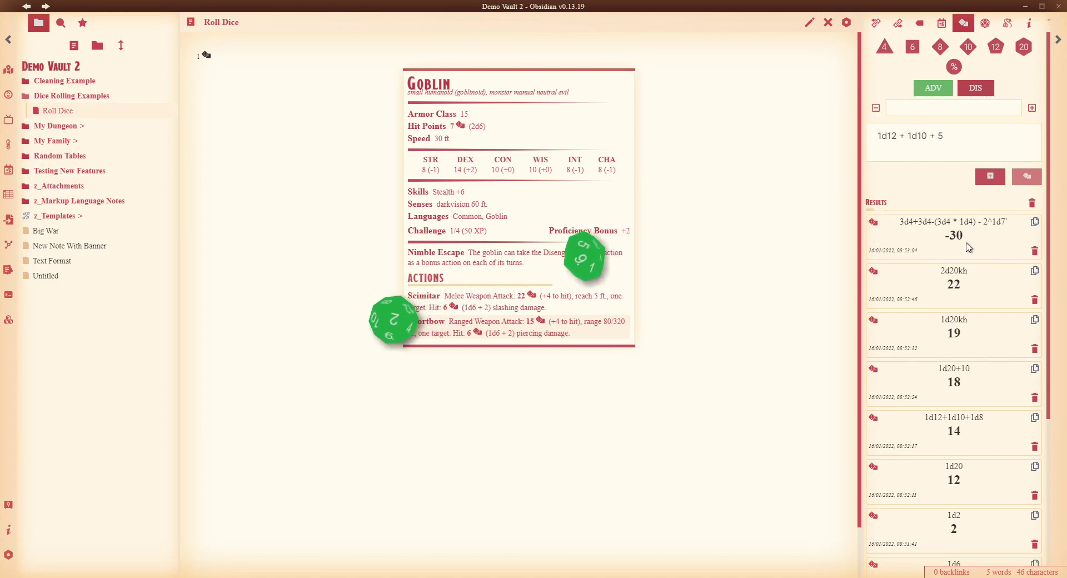
{"action": "scroll", "coordinate": [979, 288], "scroll_direction": "down", "scroll_amount": 1}
{"action": "scroll", "coordinate": [979, 288], "scroll_direction": "up", "scroll_amount": 1}
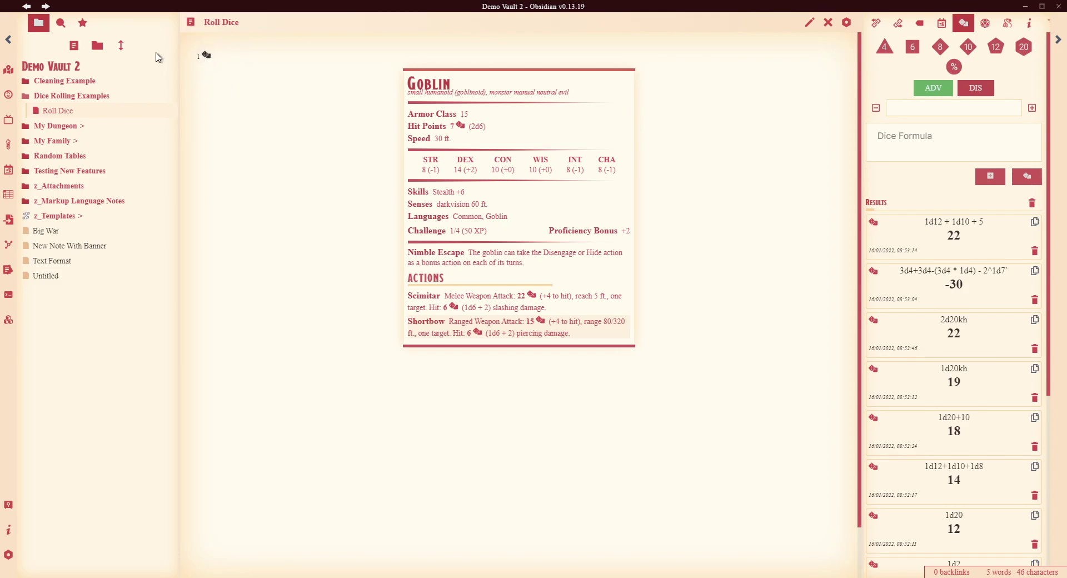
- View the inline dice code in the Roll Dice note's source, and reroll that inline die in reading view
{"action": "left_click", "coordinate": [810, 22]}
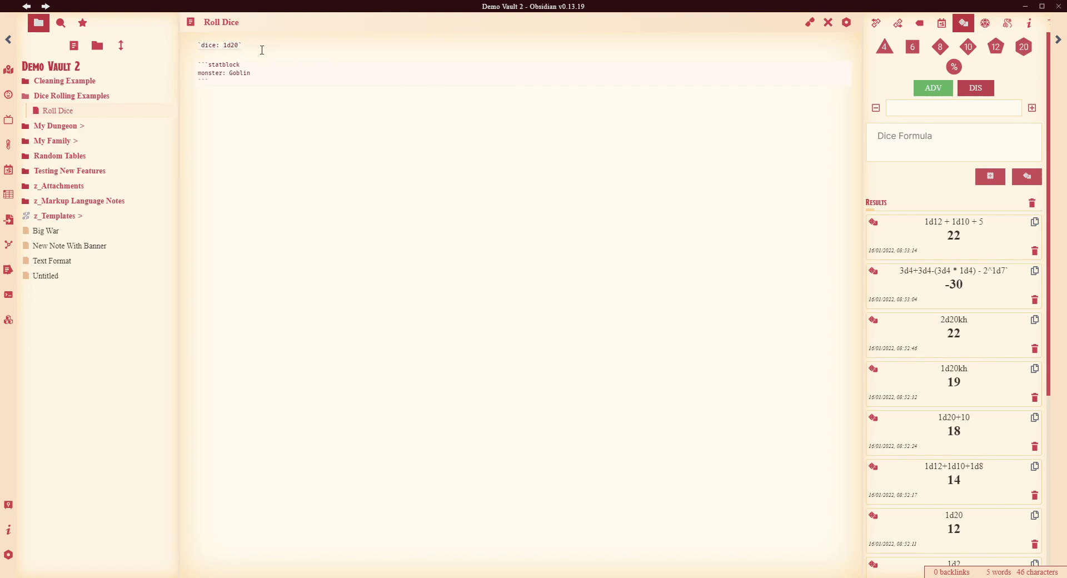
{"action": "left_click", "coordinate": [282, 46]}
{"action": "left_click", "coordinate": [809, 23]}
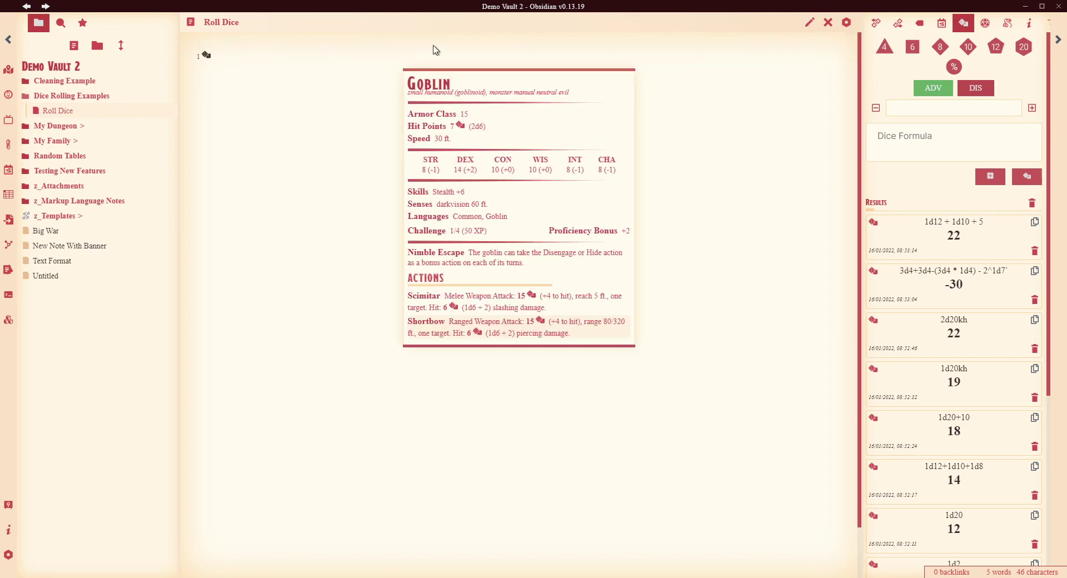
{"action": "left_click", "coordinate": [209, 55]}
{"action": "left_click", "coordinate": [208, 60]}
{"action": "left_click", "coordinate": [208, 60]}
{"action": "mouse_move", "coordinate": [371, 577]}
{"action": "left_click", "coordinate": [318, 547]}
{"action": "left_click_drag", "start_coordinate": [668, 6], "coordinate": [1066, 33]}
- Paste the d12 random encounter table above the inline die in the Roll Dice note and display it in reading view
{"action": "left_click", "coordinate": [809, 23]}
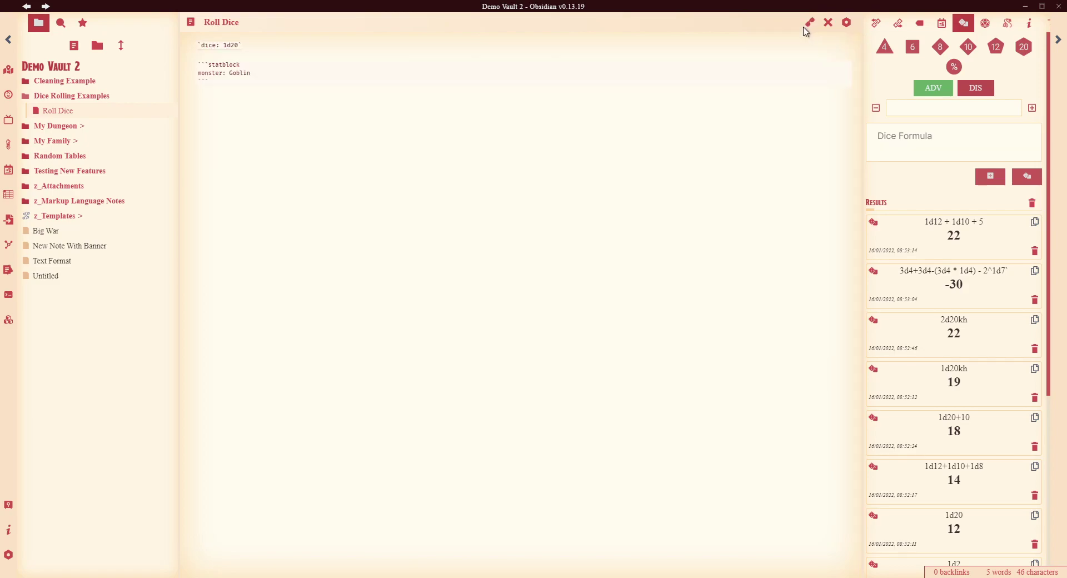
{"action": "key", "text": "Return"}
{"action": "key", "text": "Return"}
{"action": "key", "text": "Up"}
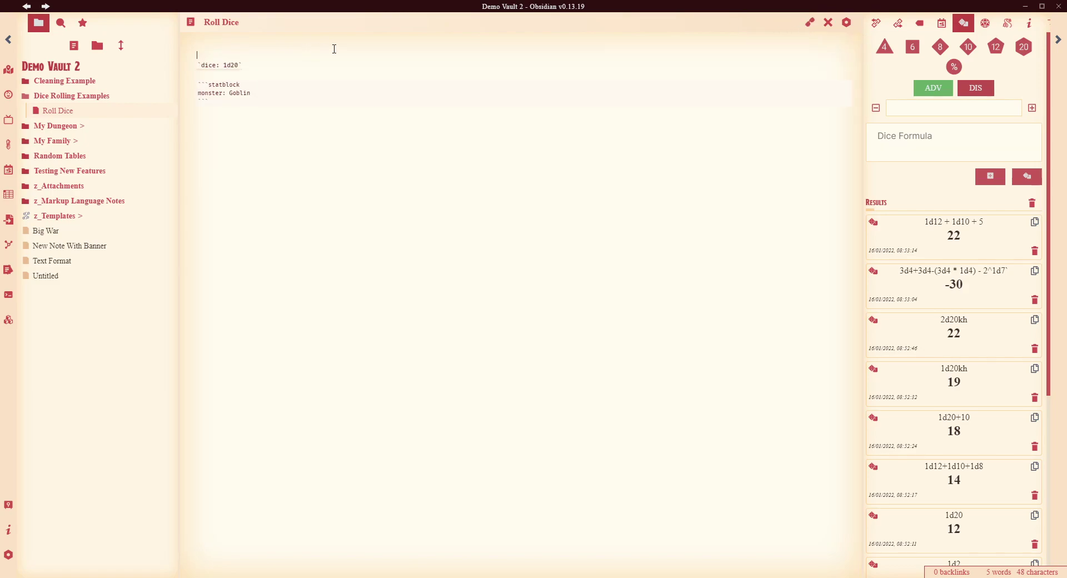
{"action": "key", "text": "ctrl+v"}
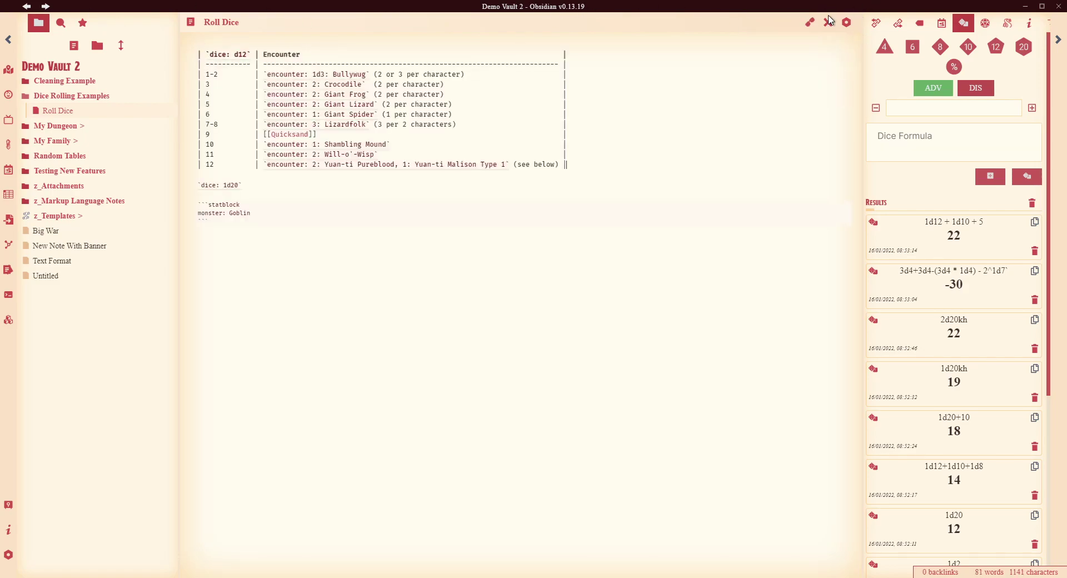
{"action": "left_click", "coordinate": [815, 24]}
{"action": "mouse_move", "coordinate": [245, 128]}
{"action": "mouse_move", "coordinate": [247, 161]}
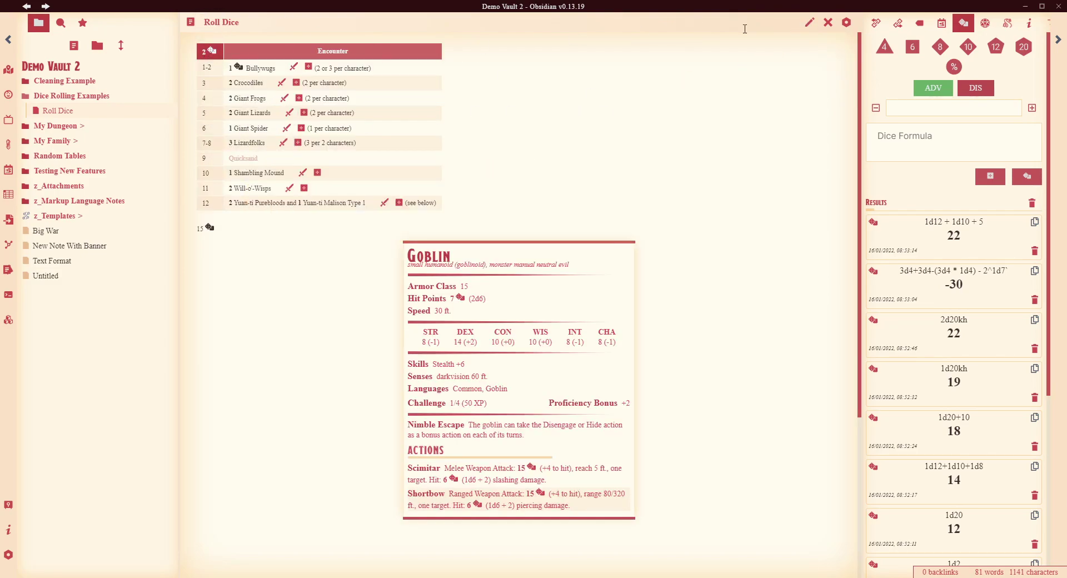
- Examine the source of the encounter table's dice: d12 header and its numbered rows, and return to reading view
{"action": "left_click", "coordinate": [816, 23]}
{"action": "left_click_drag", "start_coordinate": [254, 54], "coordinate": [210, 52]}
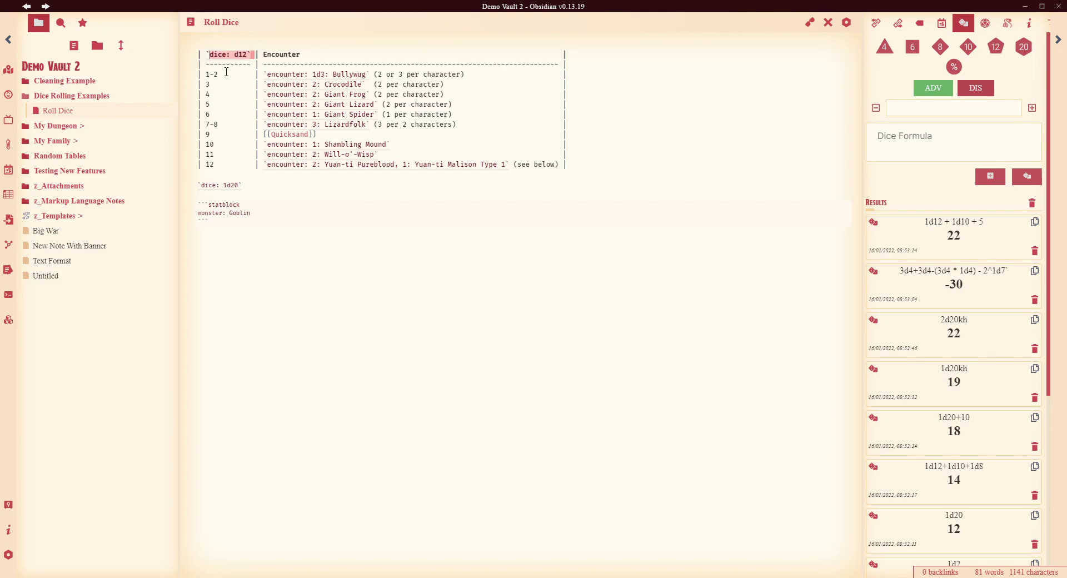
{"action": "left_click_drag", "start_coordinate": [219, 171], "coordinate": [206, 74]}
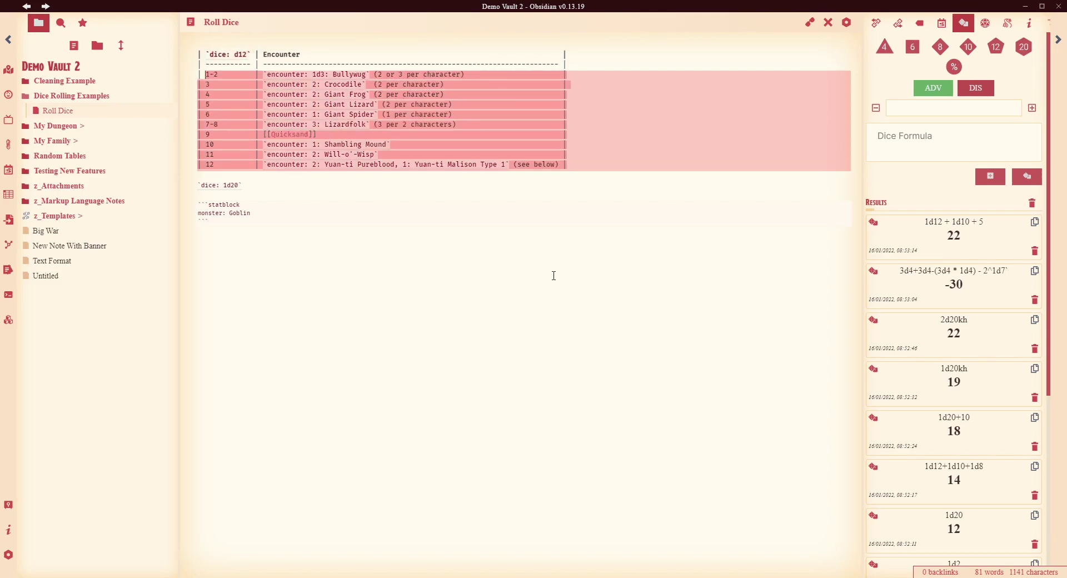
{"action": "left_click", "coordinate": [555, 276]}
{"action": "left_click", "coordinate": [810, 23]}
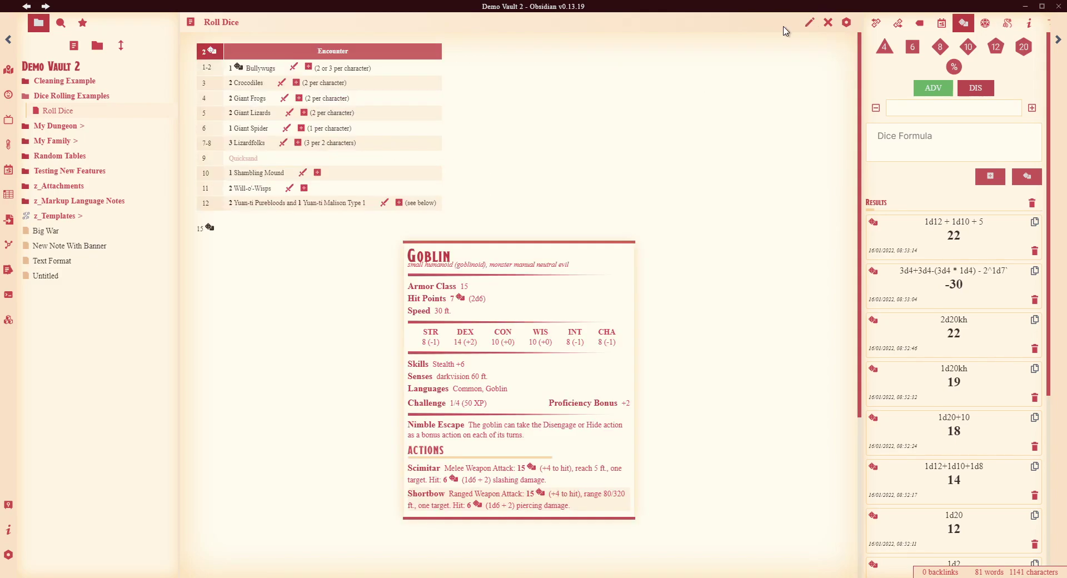
- Reroll the d12 in the encounter table's header several times
{"action": "left_click", "coordinate": [212, 52]}
{"action": "left_click", "coordinate": [213, 52]}
{"action": "left_click", "coordinate": [214, 53]}
{"action": "left_click", "coordinate": [215, 53]}
{"action": "left_click", "coordinate": [215, 54]}
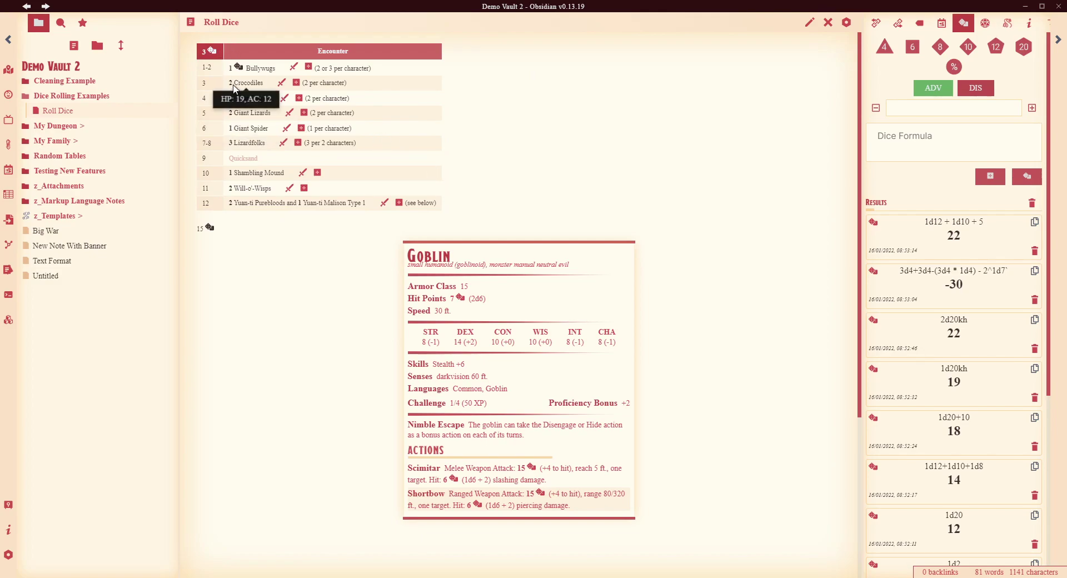
- Check the source of the 1d3 Bullywug encounter, reroll its creature count, and start that encounter in the initiative tracker
{"action": "left_click", "coordinate": [810, 25]}
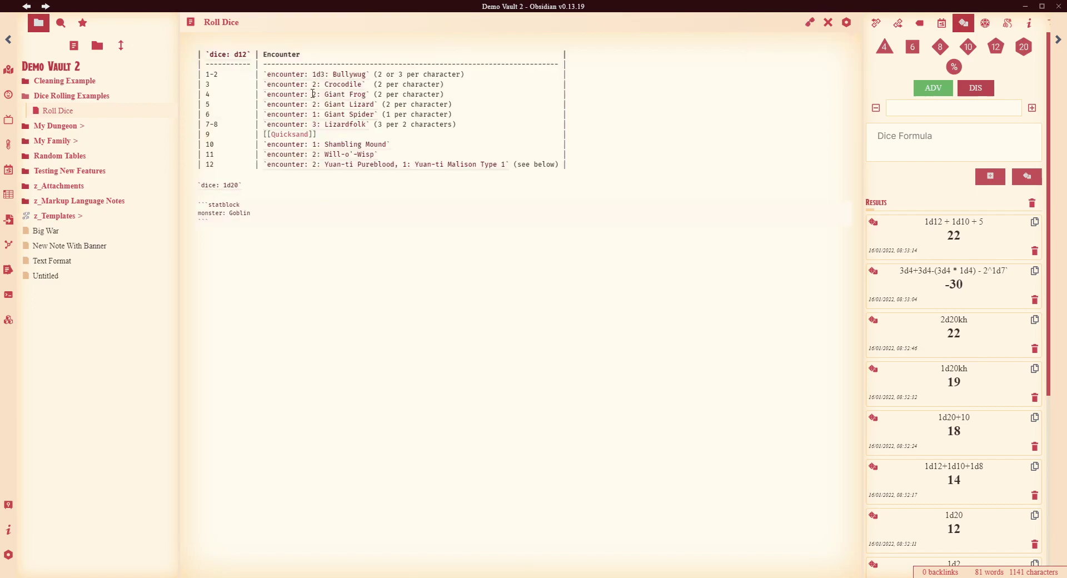
{"action": "left_click_drag", "start_coordinate": [261, 71], "coordinate": [319, 75]}
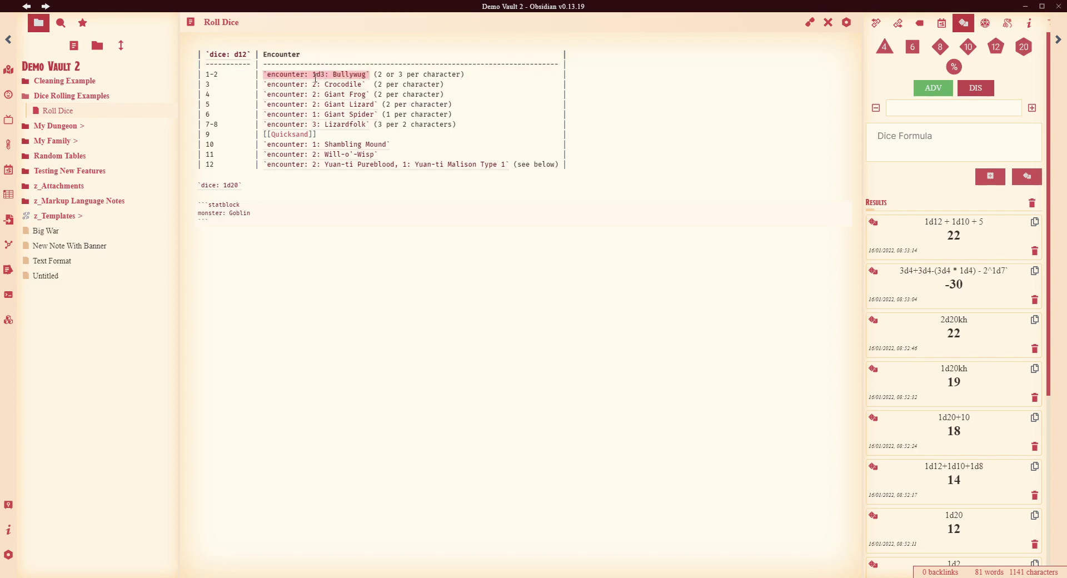
{"action": "left_click", "coordinate": [810, 22]}
{"action": "left_click", "coordinate": [238, 67]}
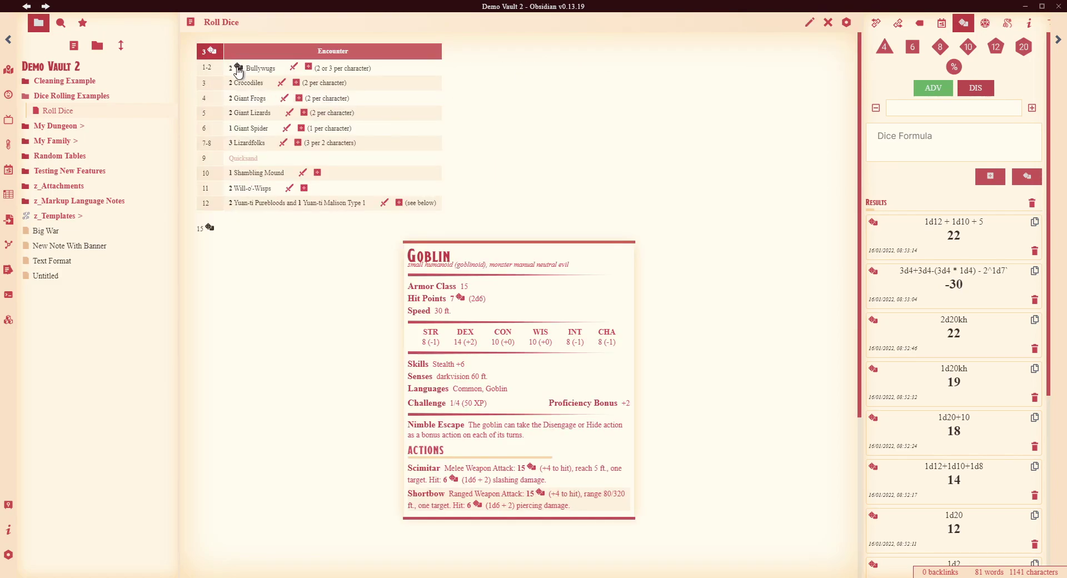
{"action": "left_click", "coordinate": [239, 67]}
{"action": "left_click", "coordinate": [293, 69]}
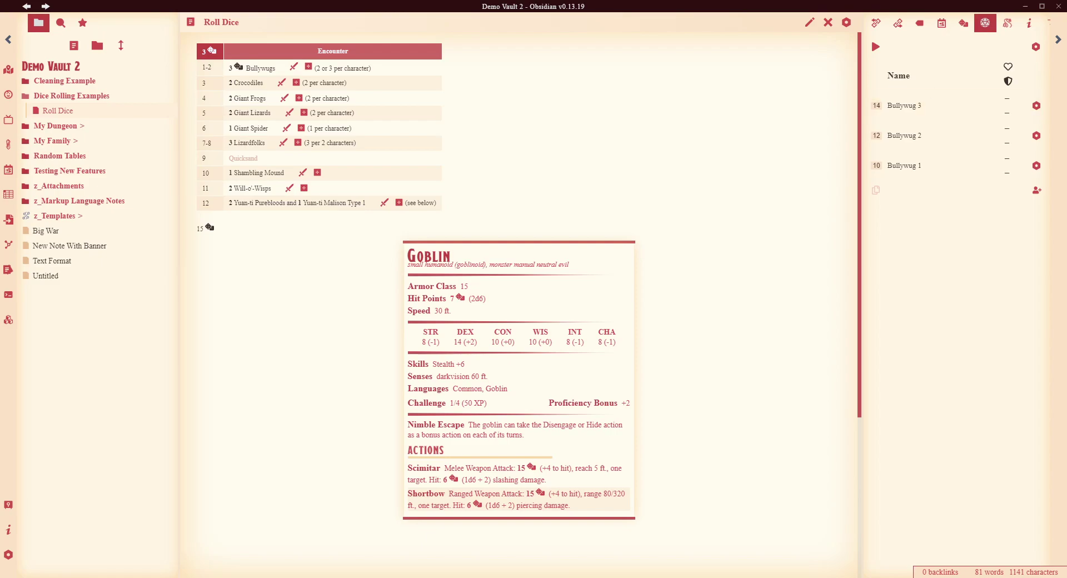
- Add the block ID ^TableName beneath the encounter table and insert `dice: [[Insert Rollable Table]]^TableName]]` above the table
{"action": "left_click", "coordinate": [810, 23]}
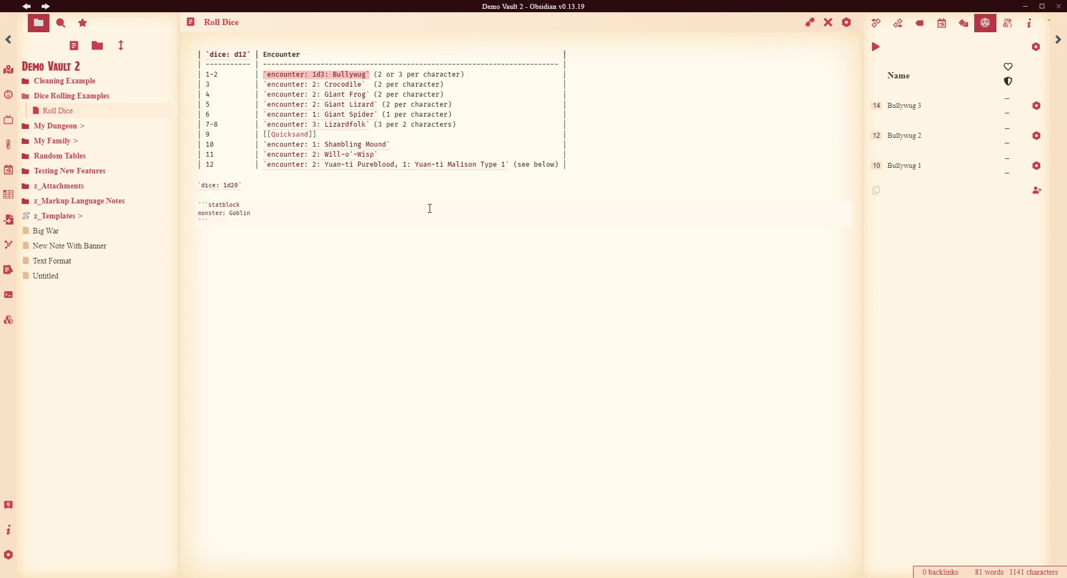
{"action": "left_click", "coordinate": [573, 172]}
{"action": "key", "text": "Return"}
{"action": "key", "text": "Return"}
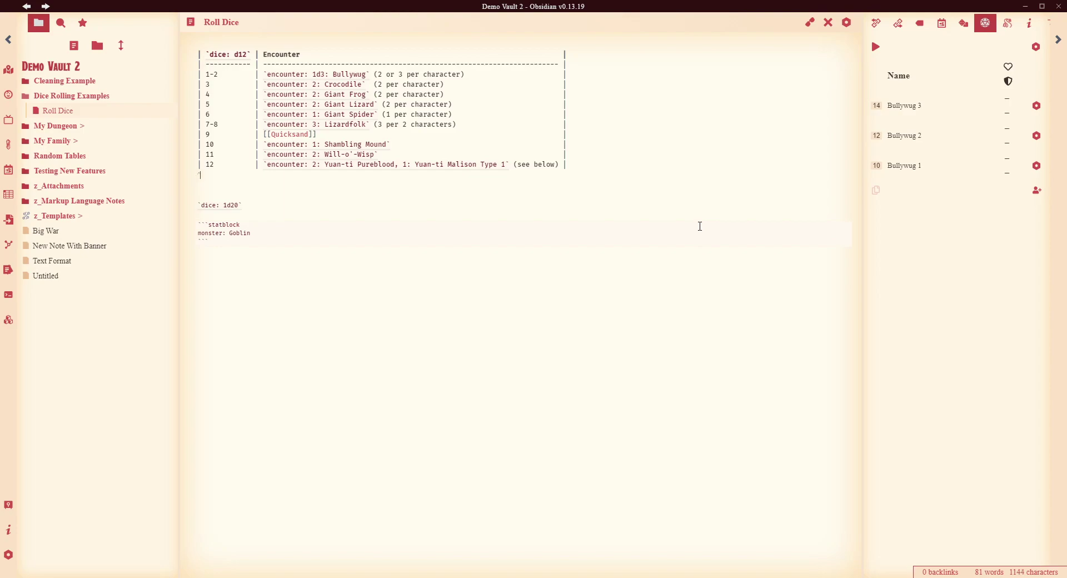
{"action": "type", "text": "^TableName"}
{"action": "type", "text": "`dice: [[Insert Rollable Table]]^TableName]]`"}
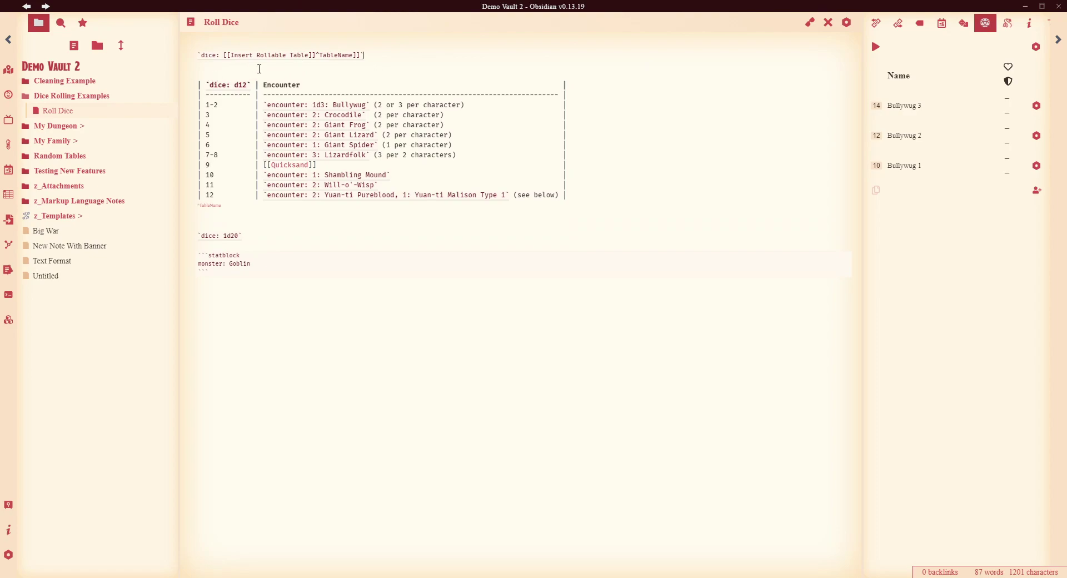
- Change the note link in the inline table roller to Roll Dice
{"action": "left_click", "coordinate": [234, 57]}
{"action": "key", "text": "Home"}
{"action": "key", "text": "shift+Right"}
{"action": "key", "text": "shift+Right"}
{"action": "key", "text": "shift+Right"}
{"action": "key", "text": "shift+Right"}
{"action": "key", "text": "shift+Right"}
{"action": "key", "text": "shift+Right"}
{"action": "key", "text": "shift+Right"}
{"action": "key", "text": "shift+Right"}
{"action": "key", "text": "shift+Right"}
{"action": "key", "text": "shift+Right"}
{"action": "key", "text": "shift+Right"}
{"action": "key", "text": "shift+Right"}
{"action": "key", "text": "shift+Right"}
{"action": "key", "text": "shift+Right"}
{"action": "key", "text": "shift+Right"}
{"action": "key", "text": "shift+Right"}
{"action": "key", "text": "shift+Right"}
{"action": "key", "text": "shift+Right"}
{"action": "key", "text": "shift+Right"}
{"action": "key", "text": "shift+Right"}
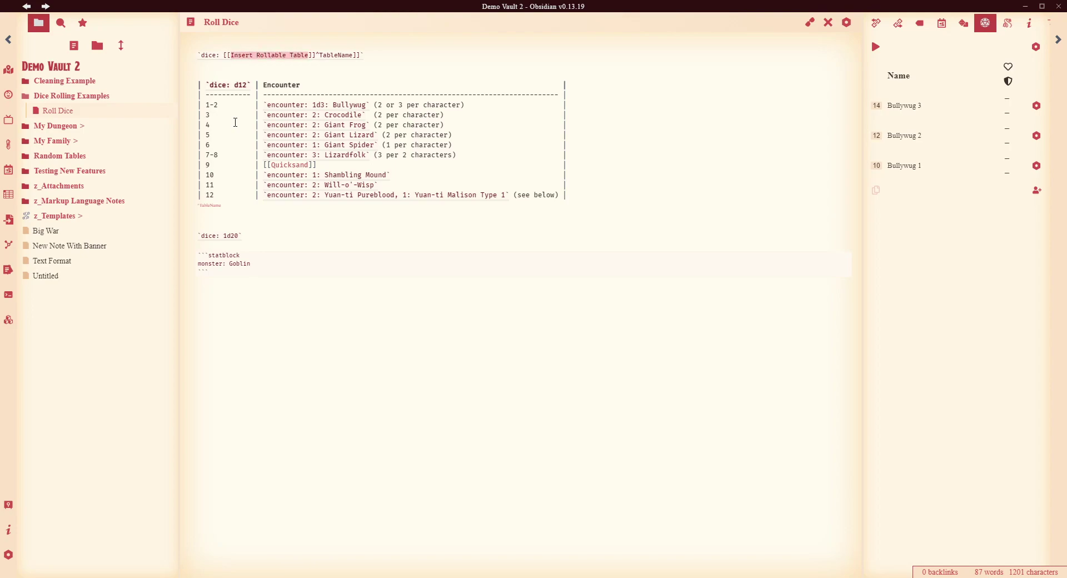
{"action": "type", "text": "Roll "}
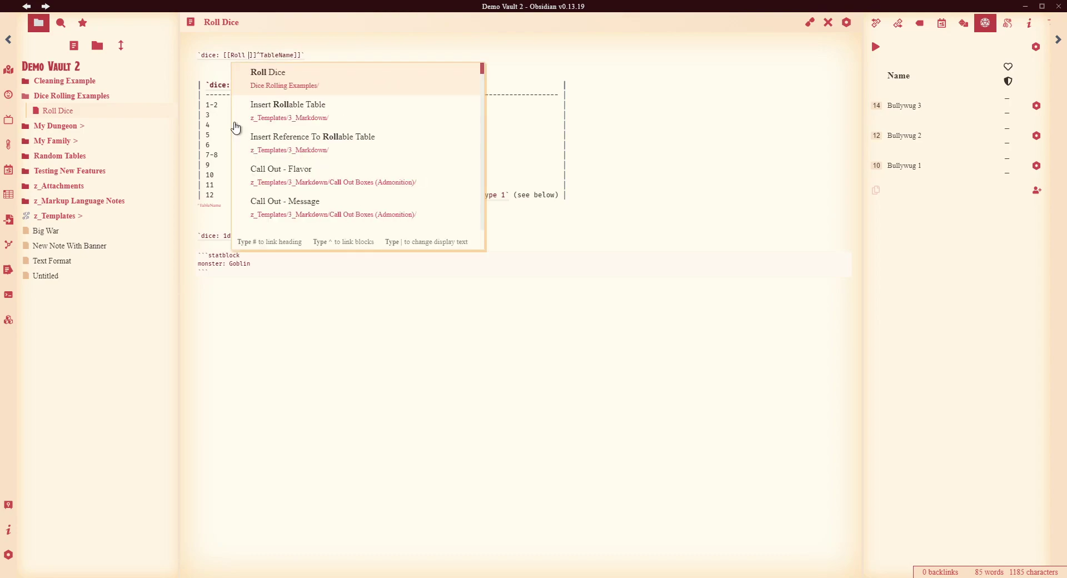
{"action": "type", "text": "Dice"}
{"action": "left_click", "coordinate": [324, 73]}
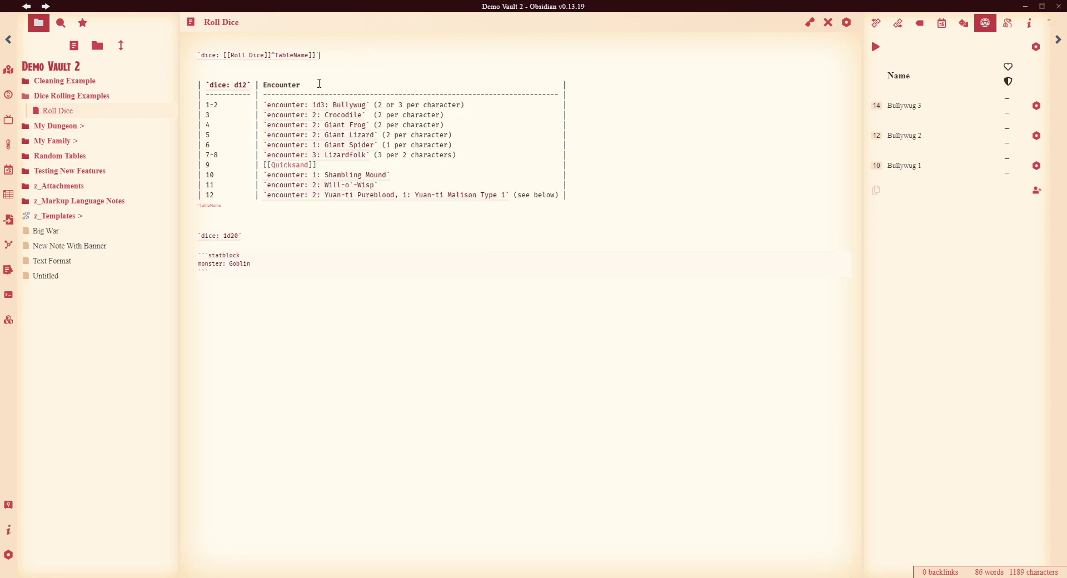
- Compare the ^TableName reference in the inline roller with the block ID beneath the encounter table
{"action": "left_click_drag", "start_coordinate": [274, 55], "coordinate": [310, 55]}
{"action": "left_click_drag", "start_coordinate": [232, 206], "coordinate": [199, 205]}
{"action": "left_click_drag", "start_coordinate": [309, 56], "coordinate": [271, 55]}
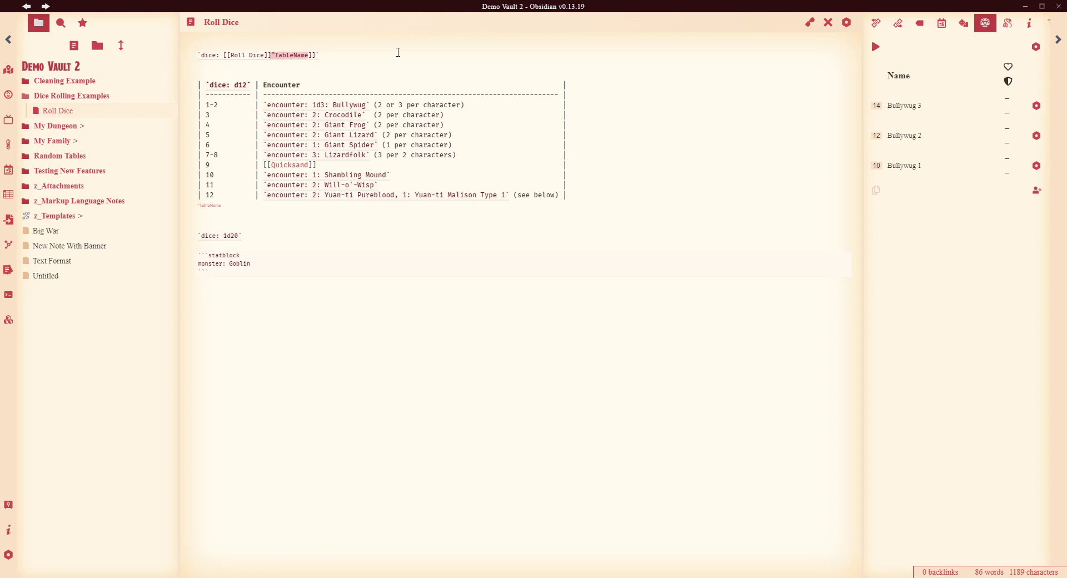
- Display the Roll Dice note in reading view and reroll the inline encounter result several times
{"action": "left_click", "coordinate": [810, 22]}
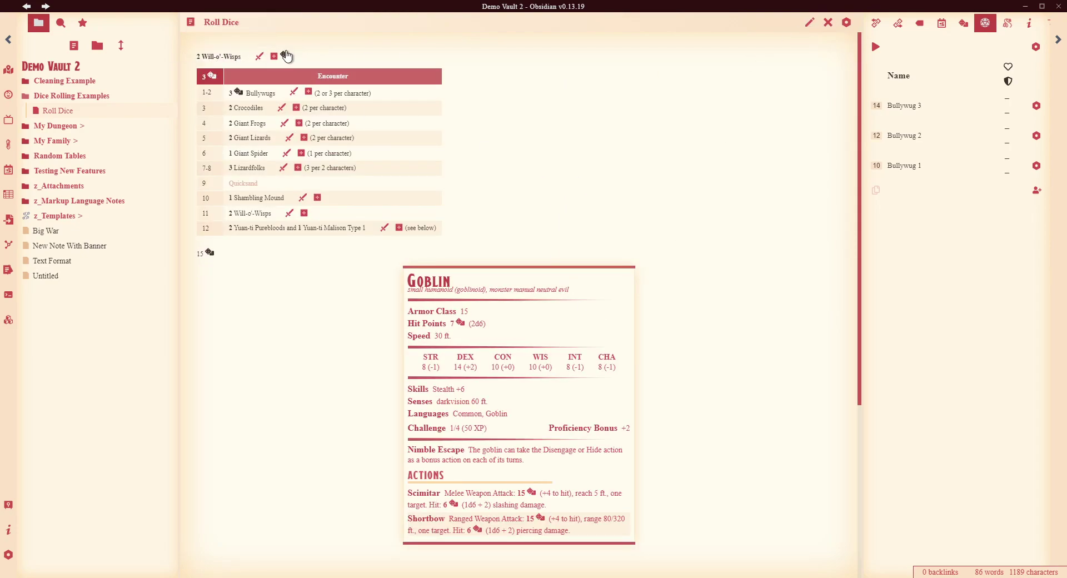
{"action": "left_click", "coordinate": [284, 57]}
{"action": "left_click", "coordinate": [333, 56]}
{"action": "left_click", "coordinate": [329, 56]}
{"action": "left_click", "coordinate": [334, 56]}
{"action": "left_click", "coordinate": [335, 56]}
- Copy the inline table roller code and create a note named My New Note in the Dice Rolling Examples folder
{"action": "left_click", "coordinate": [811, 23]}
{"action": "left_click_drag", "start_coordinate": [325, 55], "coordinate": [114, 60]}
{"action": "key", "text": "ctrl+c"}
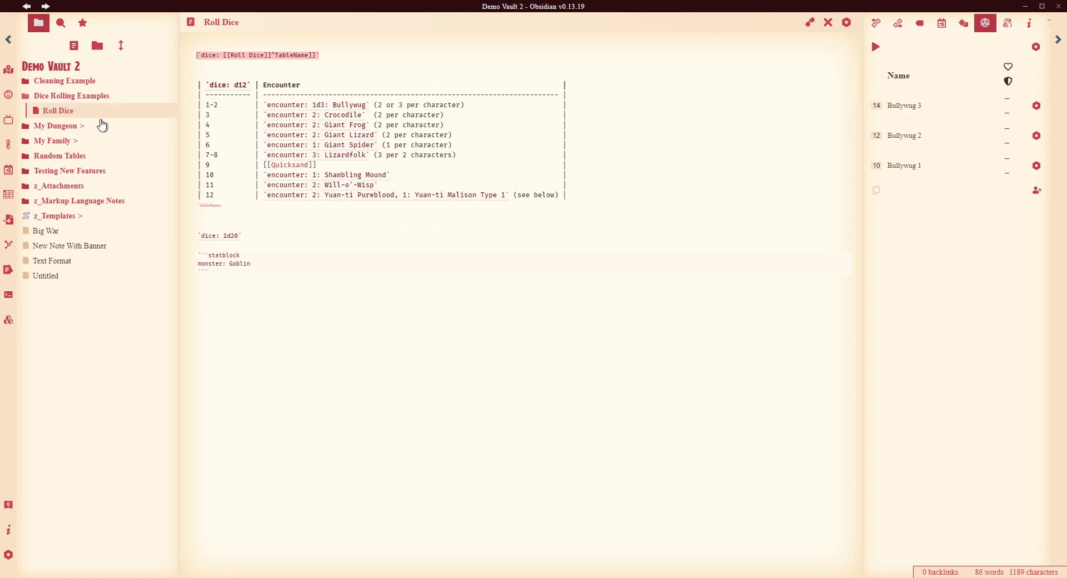
{"action": "right_click", "coordinate": [61, 103]}
{"action": "left_click", "coordinate": [100, 115]}
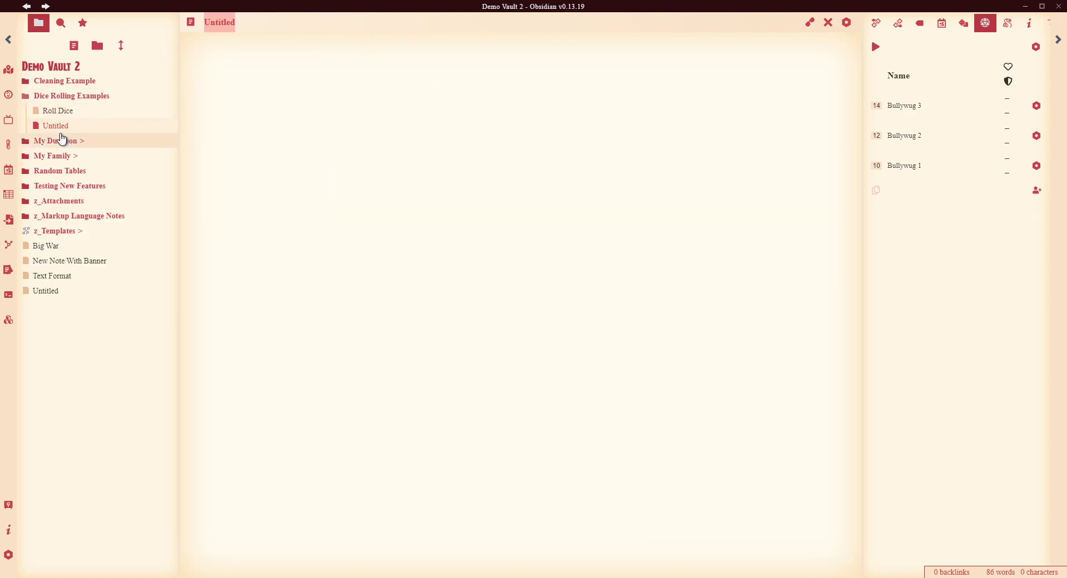
{"action": "left_click", "coordinate": [230, 23]}
{"action": "key", "text": "ctrl+a"}
{"action": "type", "text": "My New Note"}
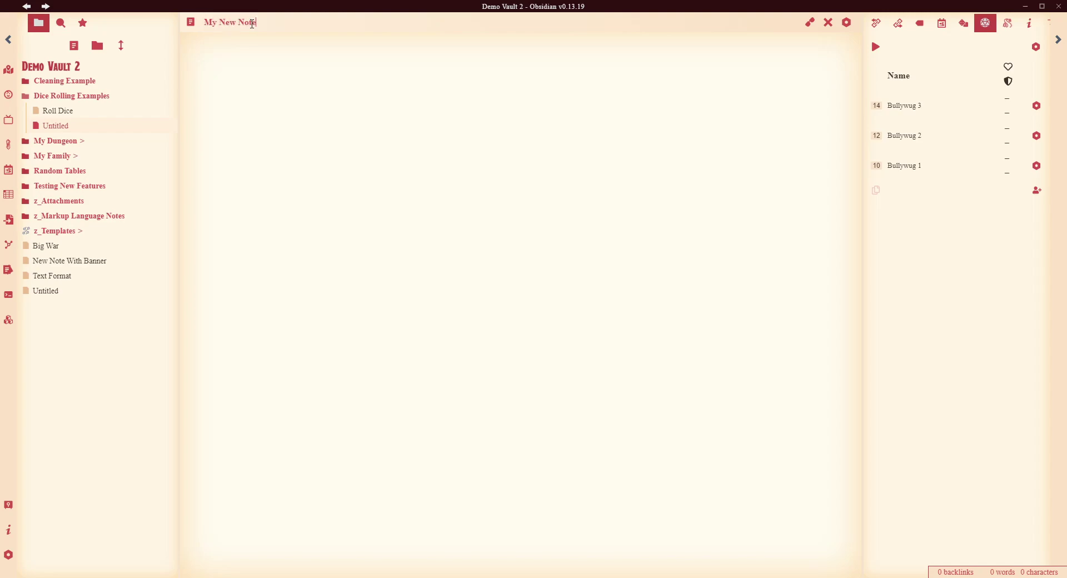
- Paste the table roller code into My New Note and reroll it several times in reading view
{"action": "left_click", "coordinate": [322, 128]}
{"action": "key", "text": "ctrl+v"}
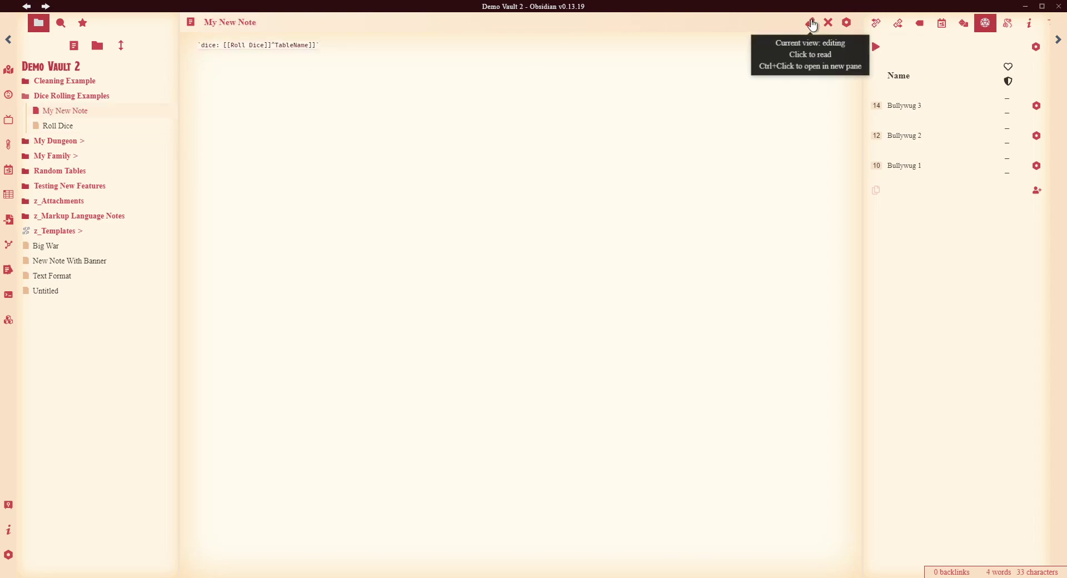
{"action": "left_click", "coordinate": [815, 25]}
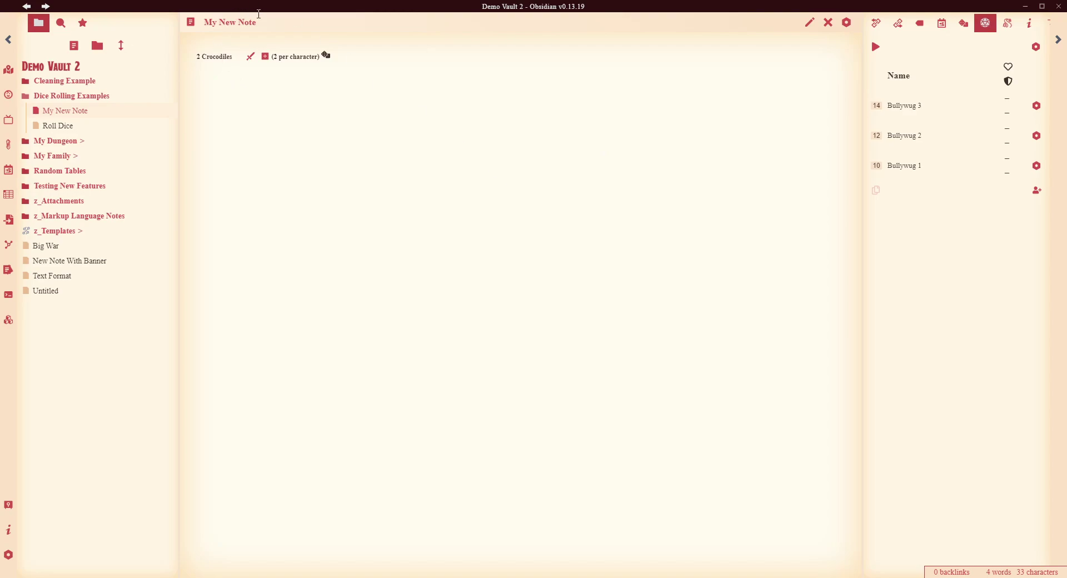
{"action": "left_click", "coordinate": [328, 55]}
{"action": "left_click", "coordinate": [419, 57]}
{"action": "left_click", "coordinate": [350, 57]}
{"action": "left_click", "coordinate": [286, 56]}
{"action": "left_click", "coordinate": [352, 58]}
- Reopen the Roll Dice note, highlight its table roller code, and view the note in reading view
{"action": "left_click", "coordinate": [51, 131]}
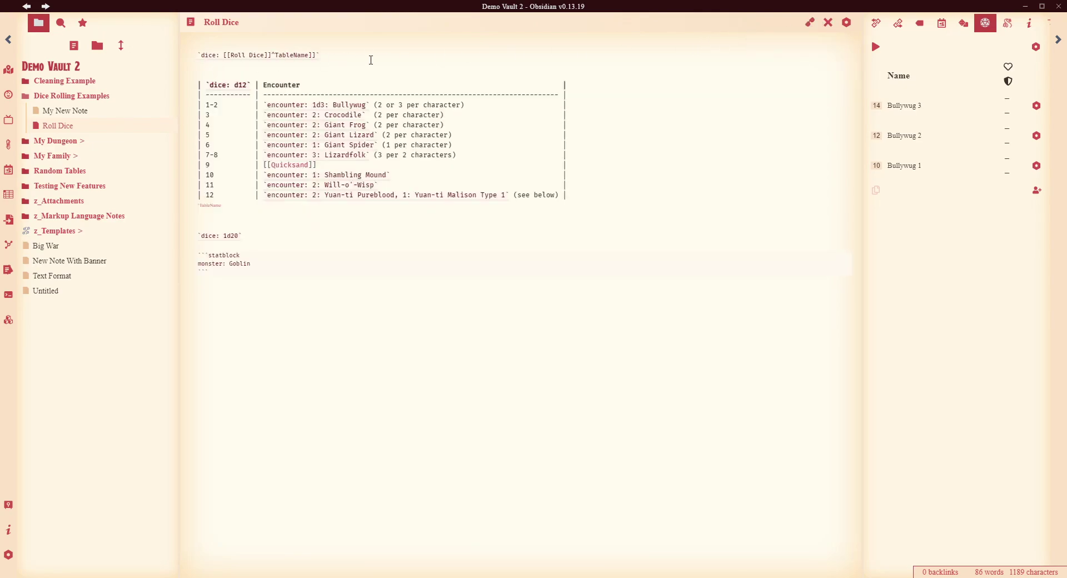
{"action": "left_click_drag", "start_coordinate": [320, 55], "coordinate": [100, 53]}
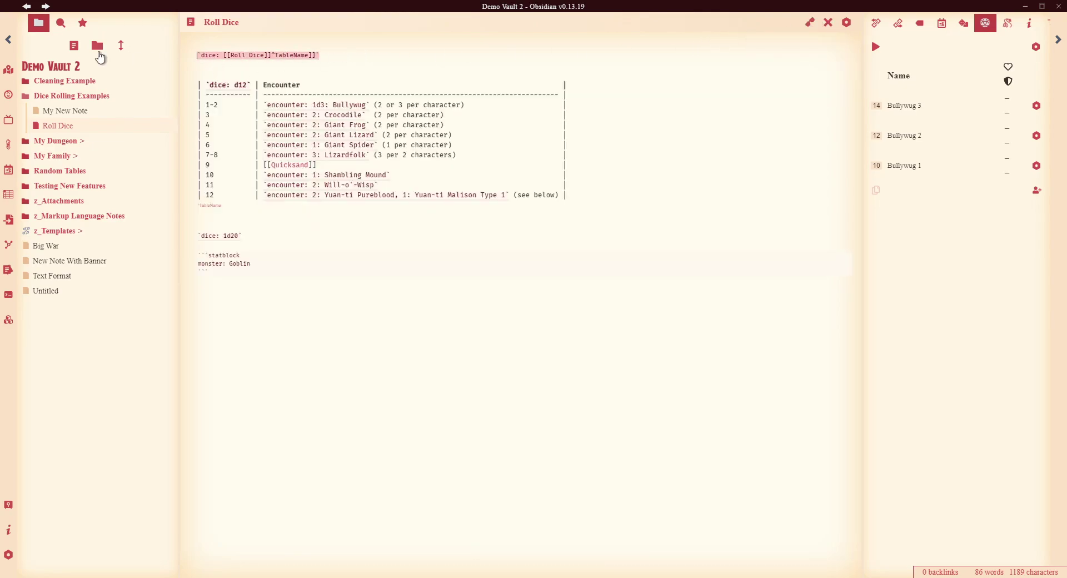
{"action": "left_click", "coordinate": [808, 24]}
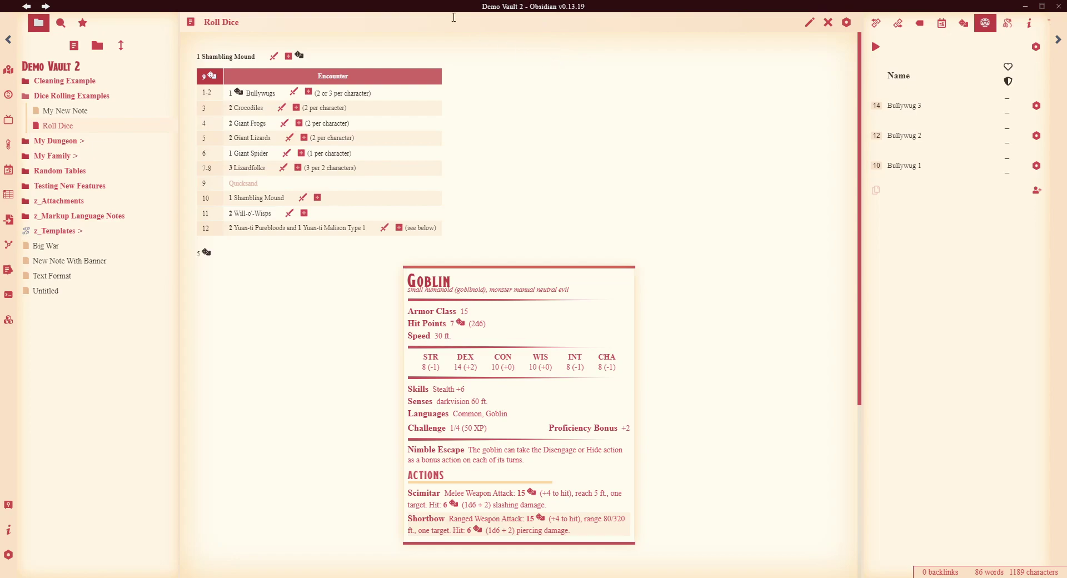
- Insert the Insert Rollable Table template between the Roll Dice note's table roller and its encounter table
{"action": "left_click", "coordinate": [812, 22]}
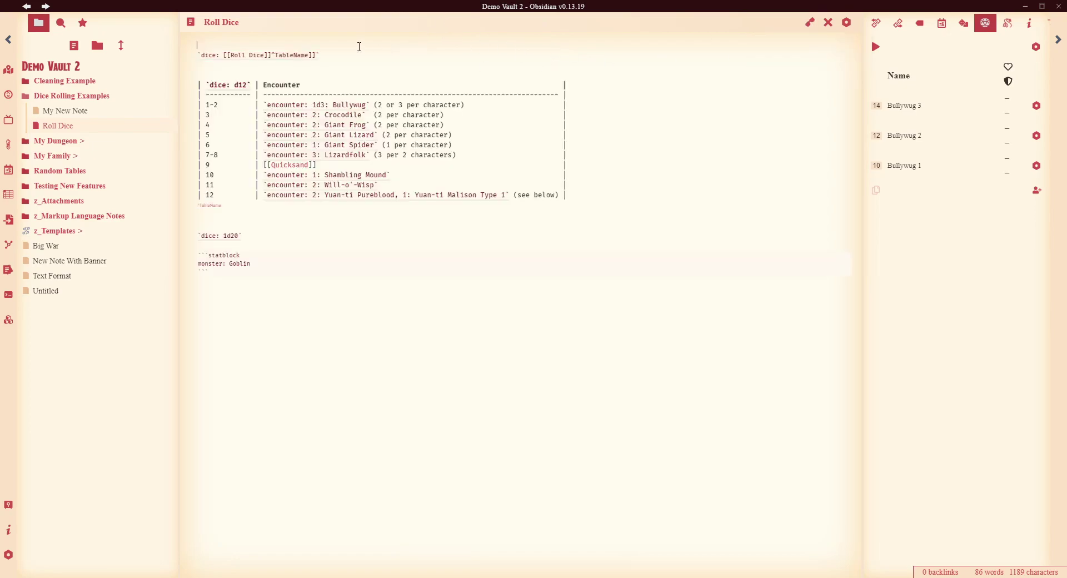
{"action": "left_click", "coordinate": [381, 47]}
{"action": "key", "text": "Return"}
{"action": "key", "text": "alt+t"}
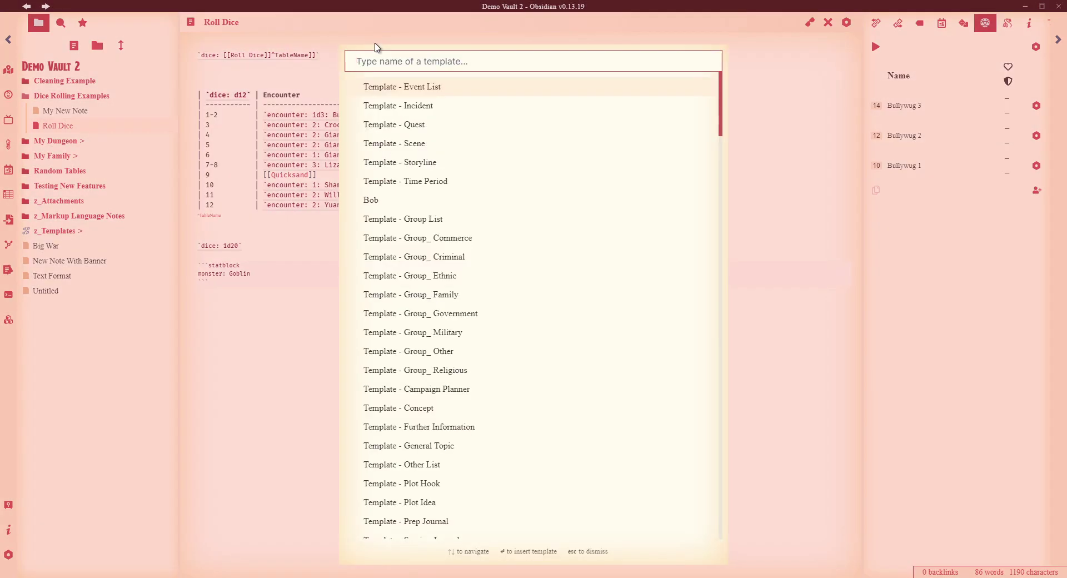
{"action": "type", "text": "roll"}
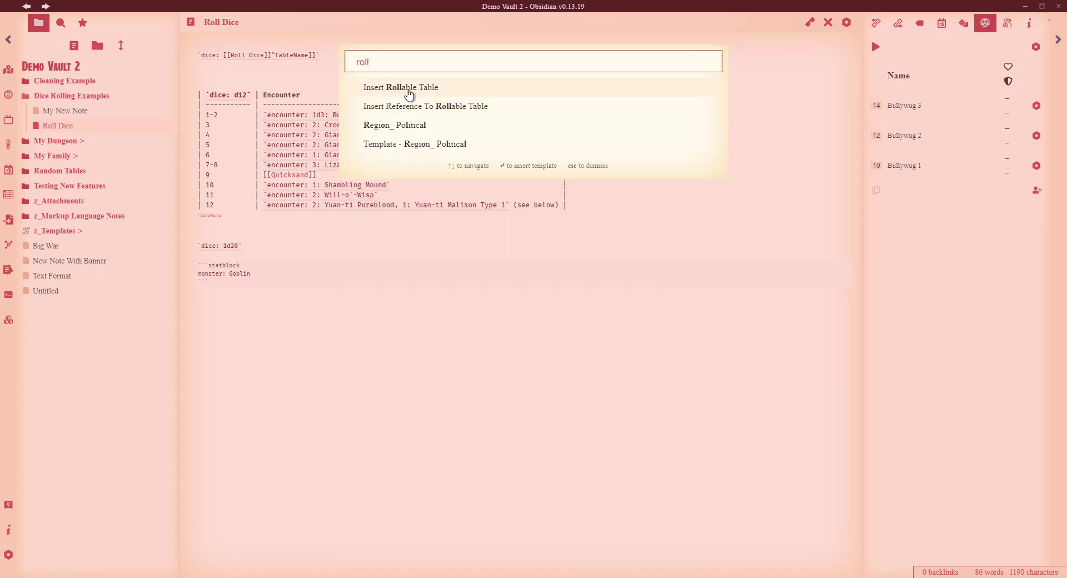
{"action": "left_click", "coordinate": [409, 93]}
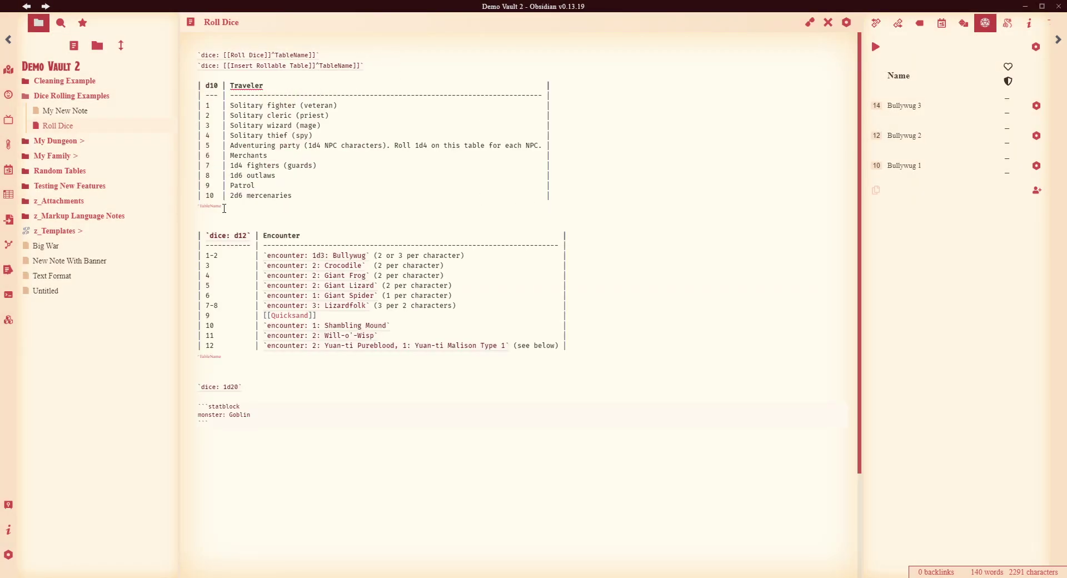
- Delete the Insert Rollable Table roller and its d10 Traveler table, keeping a blank line between the Roll Dice roller and the encounter table
{"action": "left_click_drag", "start_coordinate": [231, 209], "coordinate": [142, 71]}
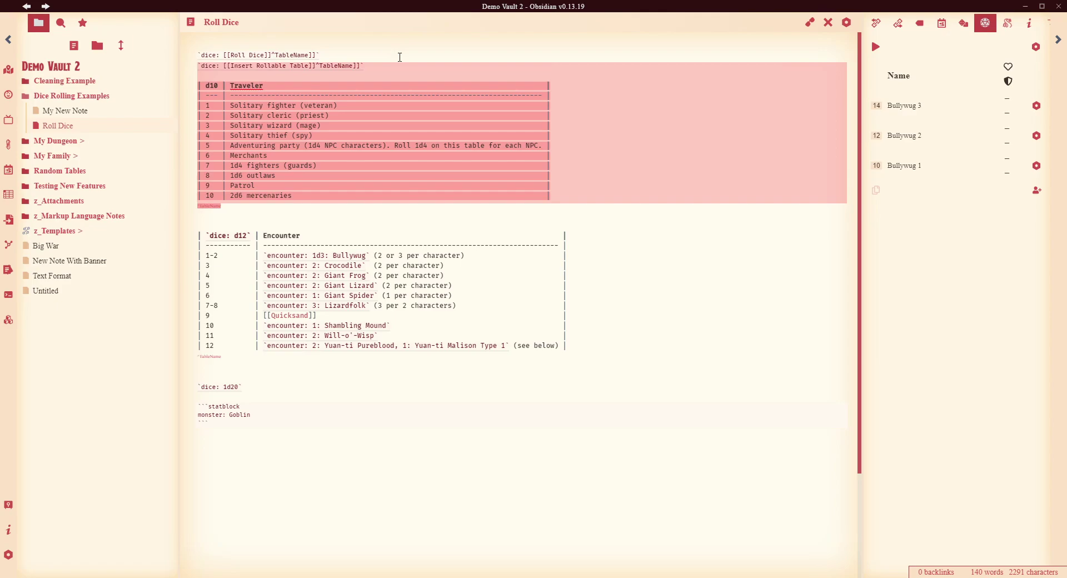
{"action": "left_click", "coordinate": [332, 56]}
{"action": "key", "text": "Return"}
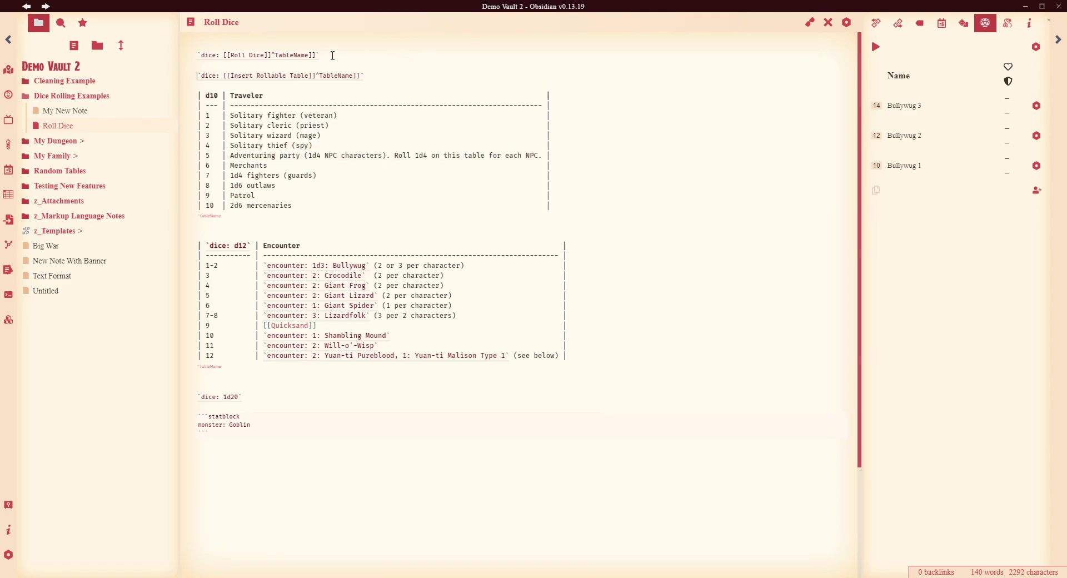
{"action": "key", "text": "shift+Down"}
{"action": "key", "text": "shift+Down"}
{"action": "key", "text": "shift+Down"}
{"action": "key", "text": "shift+Down"}
{"action": "key", "text": "shift+Down"}
{"action": "key", "text": "shift+Down"}
{"action": "key", "text": "shift+Down"}
{"action": "key", "text": "shift+Down"}
{"action": "key", "text": "shift+Down"}
{"action": "key", "text": "shift+Down"}
{"action": "key", "text": "shift+Down"}
{"action": "key", "text": "shift+Down"}
{"action": "key", "text": "shift+Down"}
{"action": "key", "text": "shift+Down"}
{"action": "key", "text": "shift+Down"}
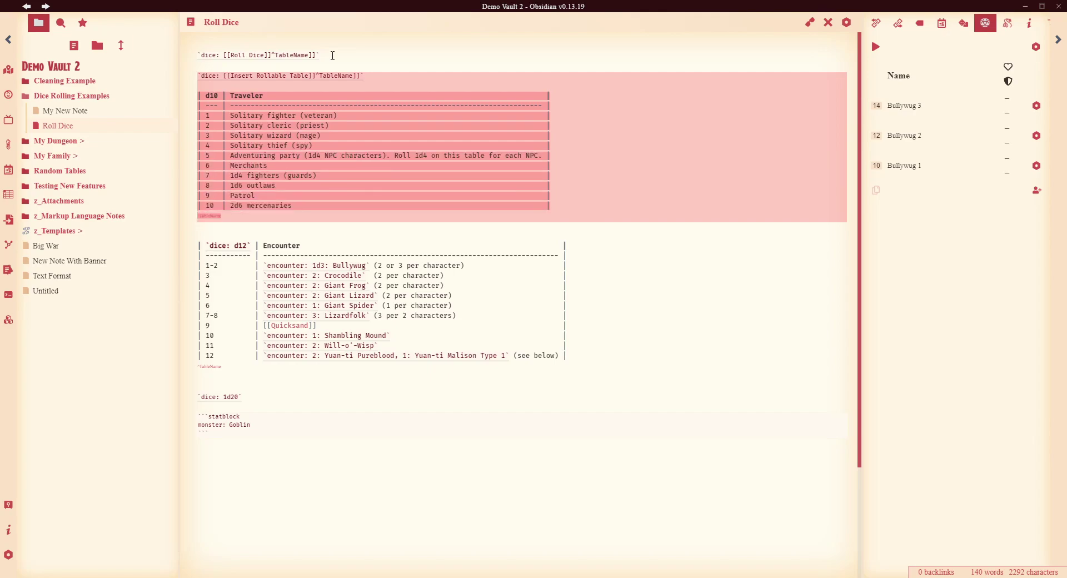
{"action": "key", "text": "shift+Up"}
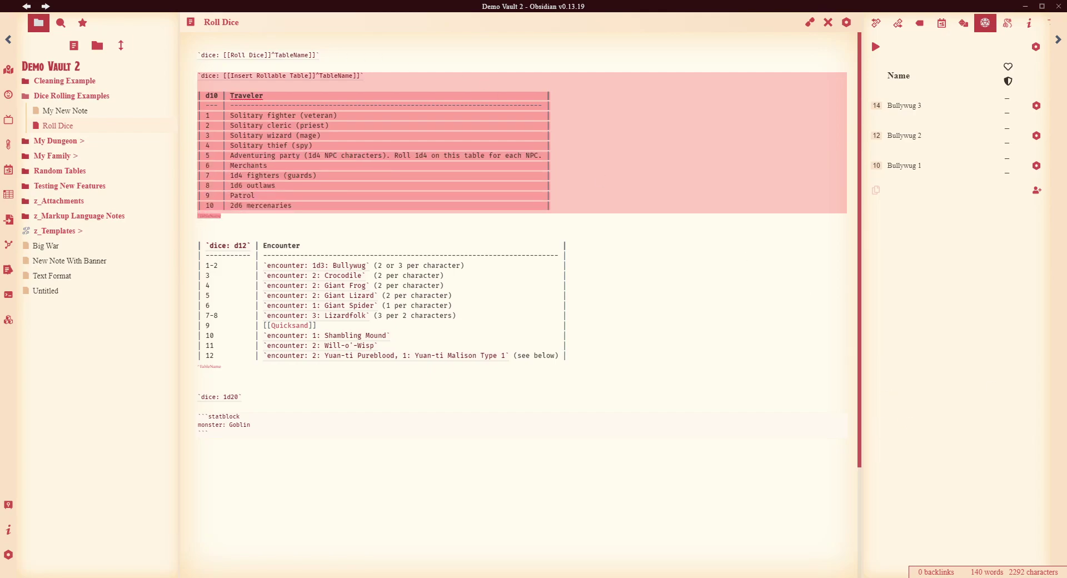
{"action": "left_click", "coordinate": [237, 220]}
{"action": "key", "text": "shift+Home"}
{"action": "key", "text": "shift+Up"}
{"action": "key", "text": "shift+Up"}
{"action": "key", "text": "shift+Up"}
{"action": "key", "text": "shift+Up"}
{"action": "key", "text": "shift+Up"}
{"action": "key", "text": "shift+Up"}
{"action": "key", "text": "shift+Up"}
{"action": "key", "text": "shift+Up"}
{"action": "key", "text": "shift+Up"}
{"action": "key", "text": "shift+Up"}
{"action": "key", "text": "shift+Up"}
{"action": "key", "text": "shift+Up"}
{"action": "key", "text": "shift+Up"}
{"action": "key", "text": "shift+Up"}
{"action": "key", "text": "BackSpace"}
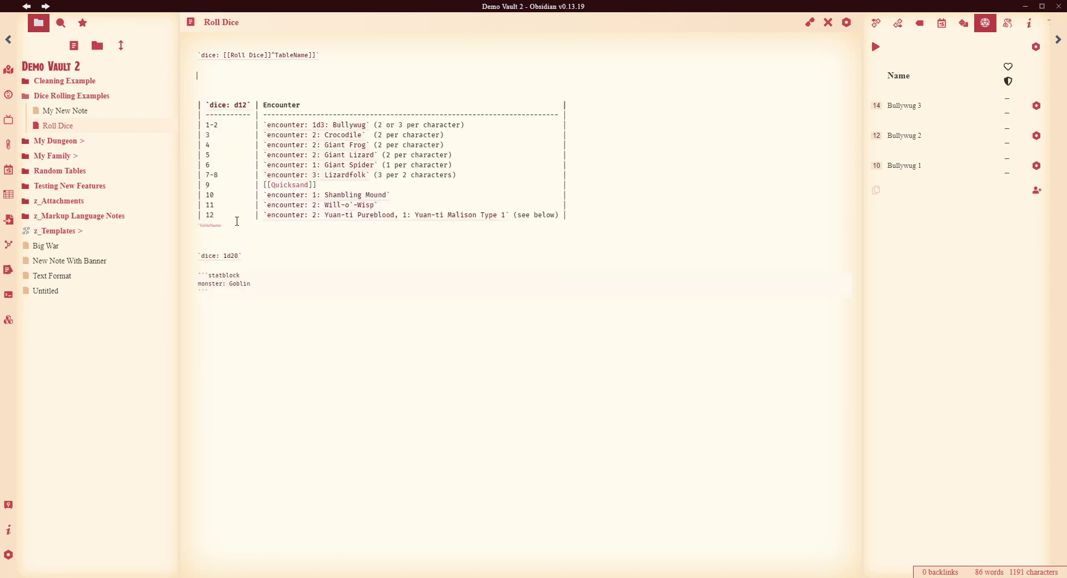
{"action": "key", "text": "Delete"}
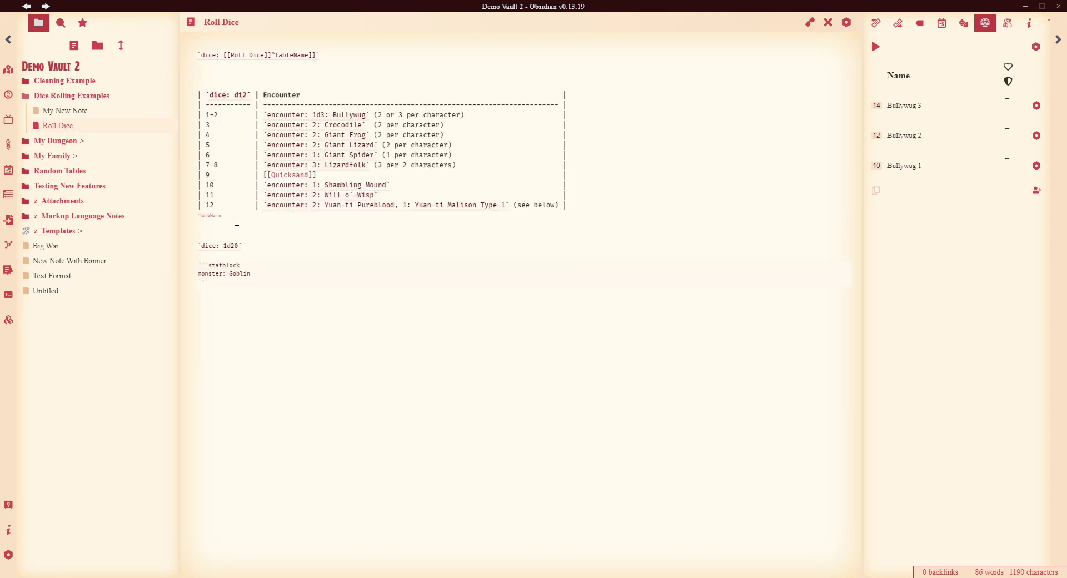
- Switch the note to reading view and roll the Goblin's Shortbow attack, Scimitar attack and Scimitar damage from its stat block
{"action": "left_click", "coordinate": [810, 22]}
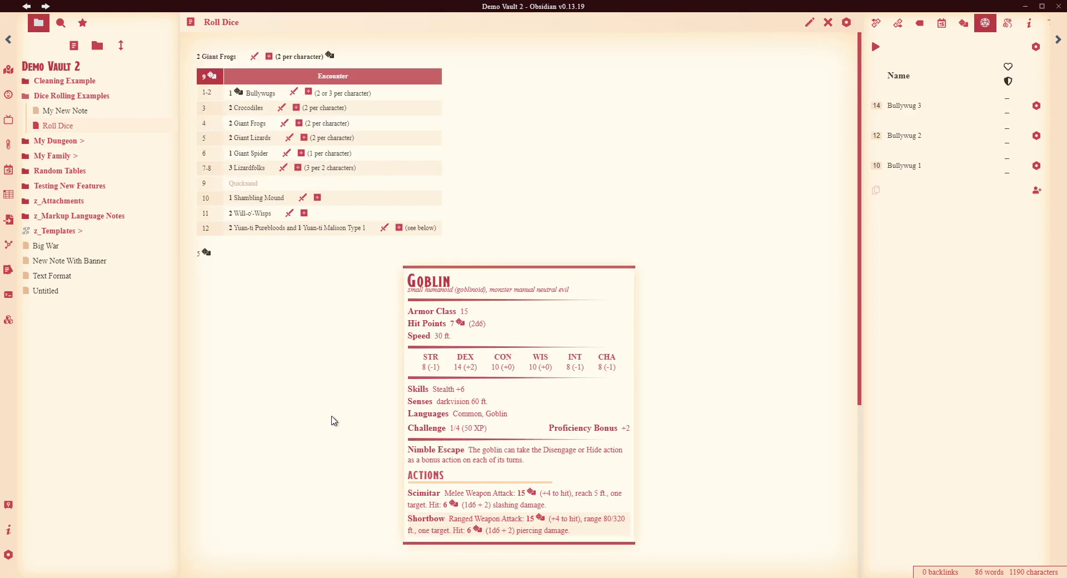
{"action": "scroll", "coordinate": [339, 428], "scroll_direction": "down", "scroll_amount": 2}
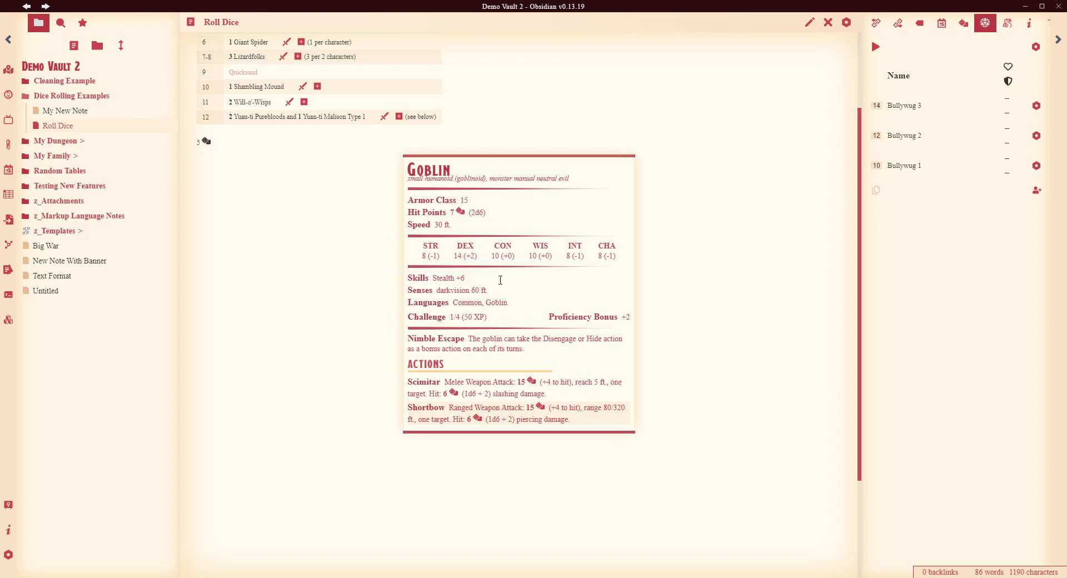
{"action": "left_click", "coordinate": [539, 410]}
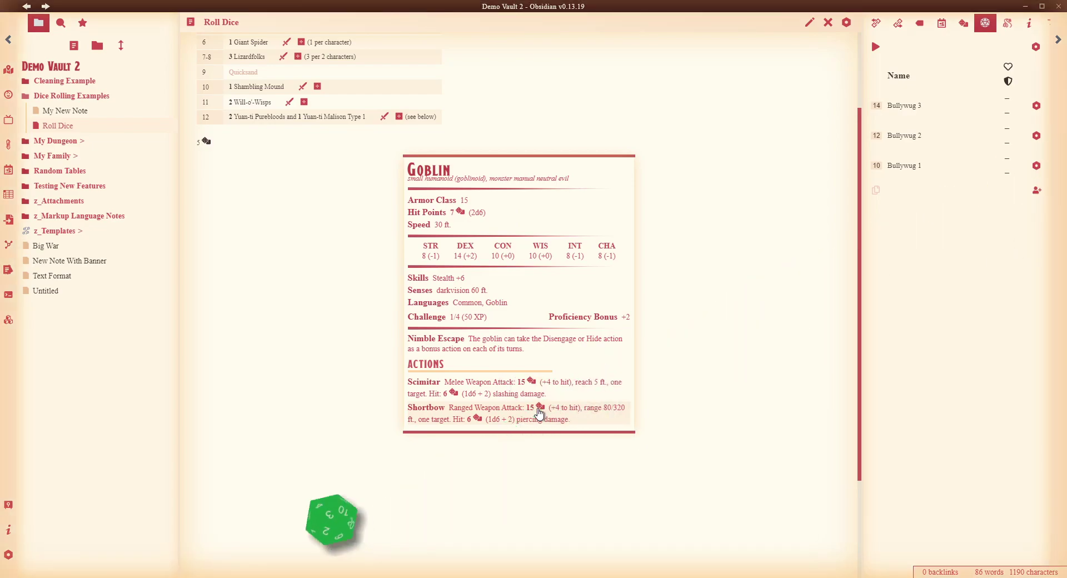
{"action": "left_click", "coordinate": [531, 382]}
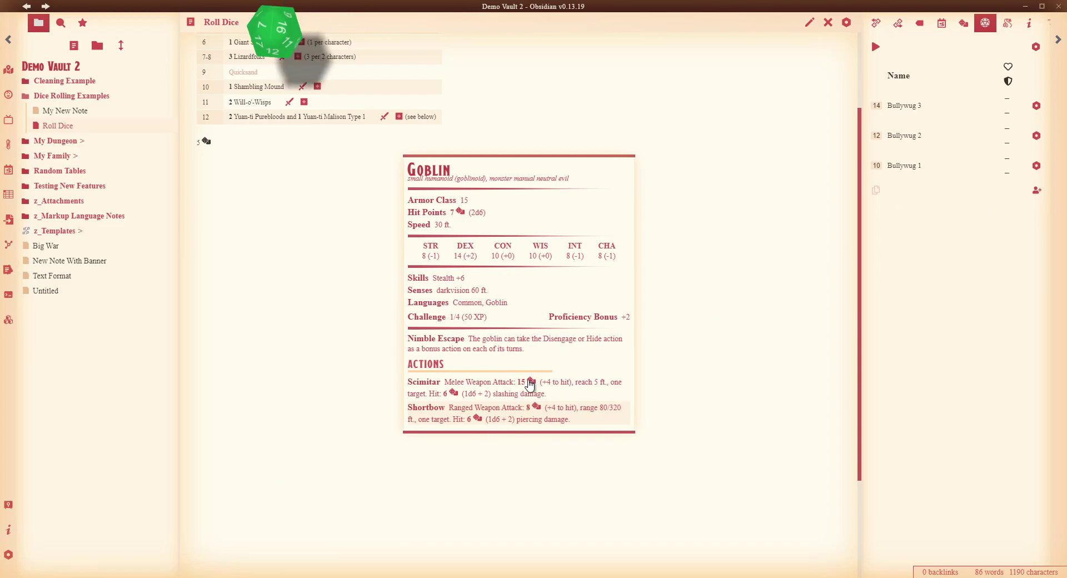
{"action": "left_click", "coordinate": [453, 393]}
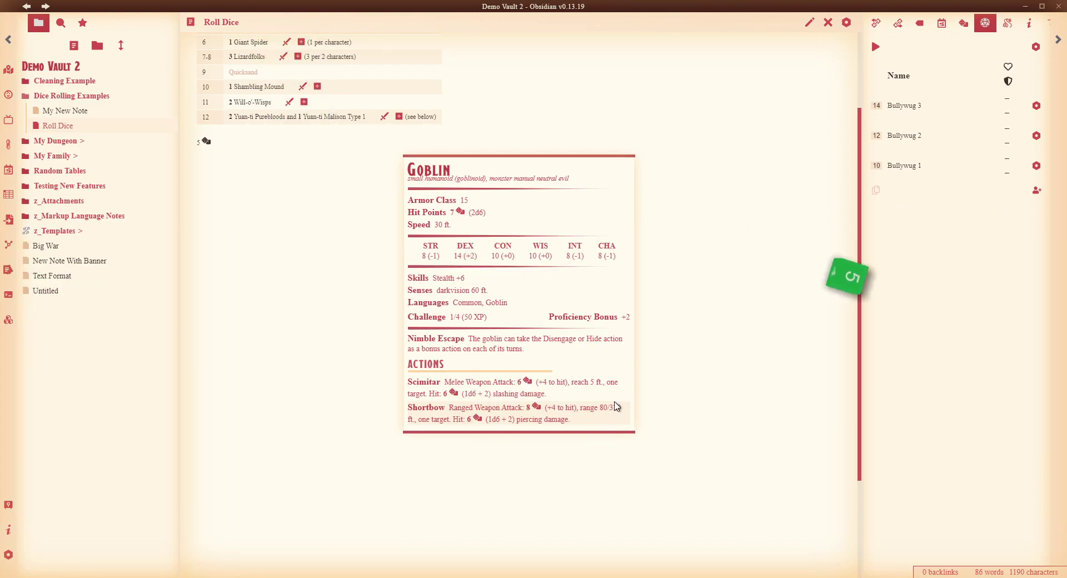
{"action": "scroll", "coordinate": [806, 238], "scroll_direction": "up", "scroll_amount": 2}
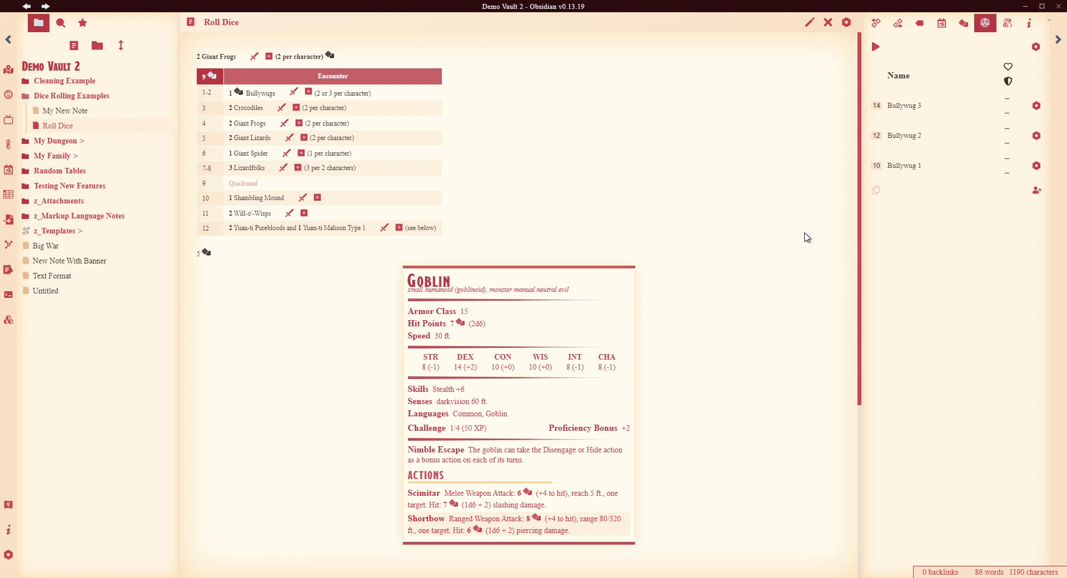
- Show the dice view, then reroll the Goblin's Scimitar damage and the d12 in the encounter table's header
{"action": "left_click", "coordinate": [964, 22]}
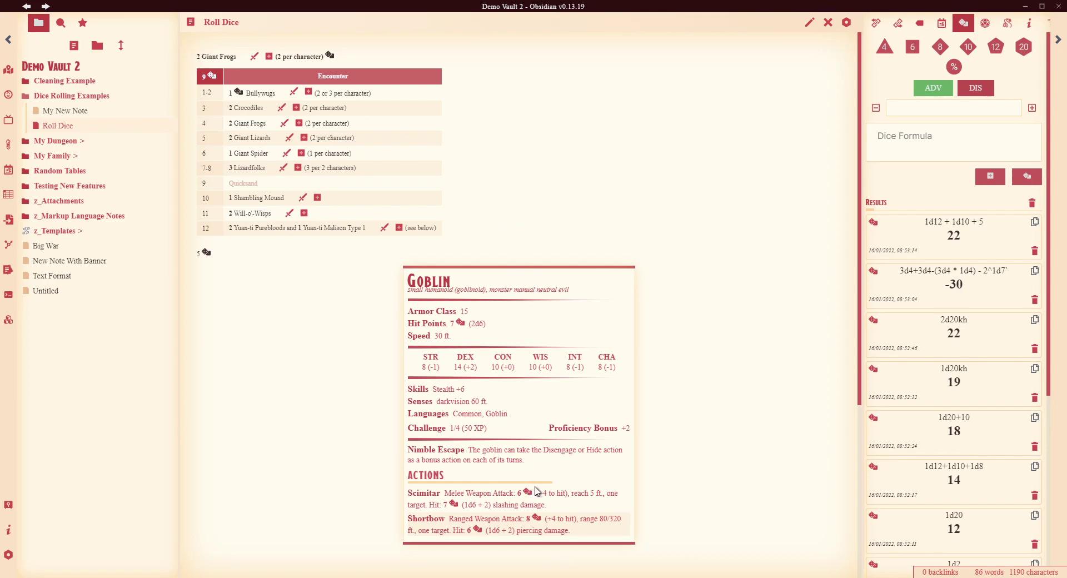
{"action": "left_click", "coordinate": [454, 503]}
{"action": "left_click", "coordinate": [215, 78]}
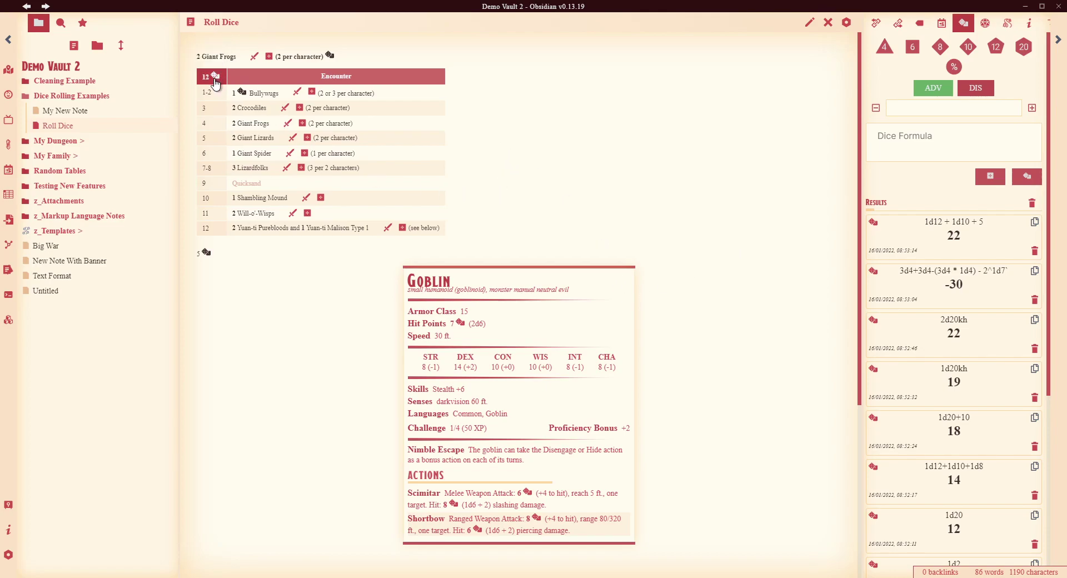
{"action": "left_click", "coordinate": [215, 78]}
{"action": "left_click_drag", "start_coordinate": [303, 401], "coordinate": [301, 375]}
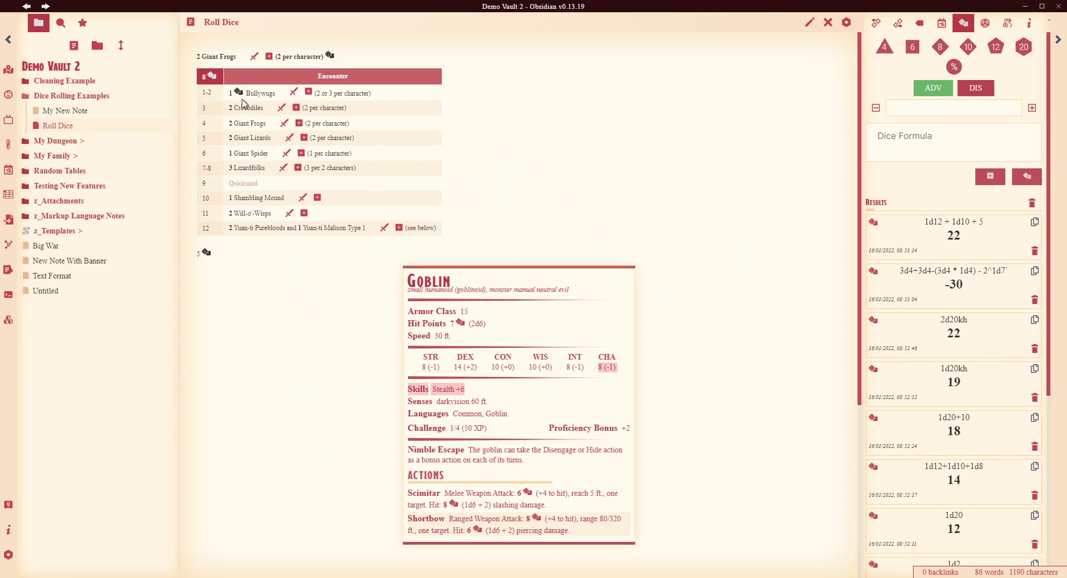
- Reroll the number of Bullywugs in the encounter table and start that encounter in the initiative tracker
{"action": "left_click", "coordinate": [239, 94]}
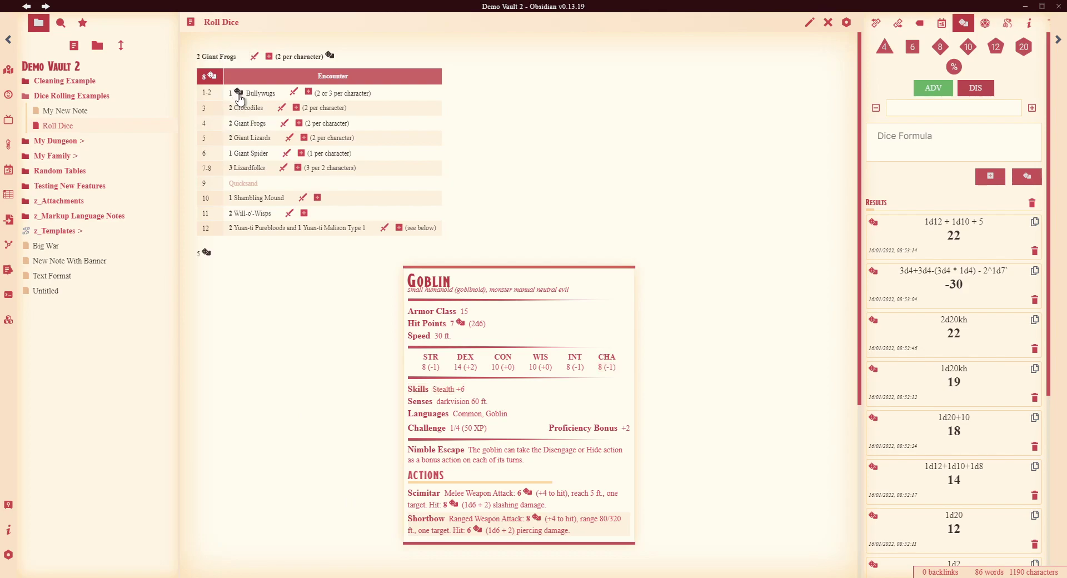
{"action": "left_click", "coordinate": [294, 93]}
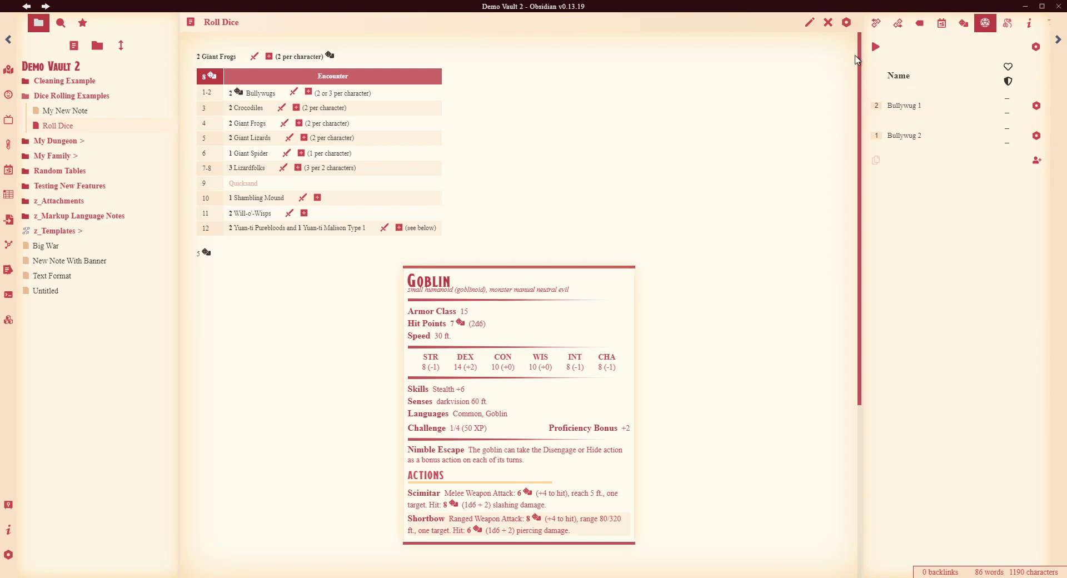